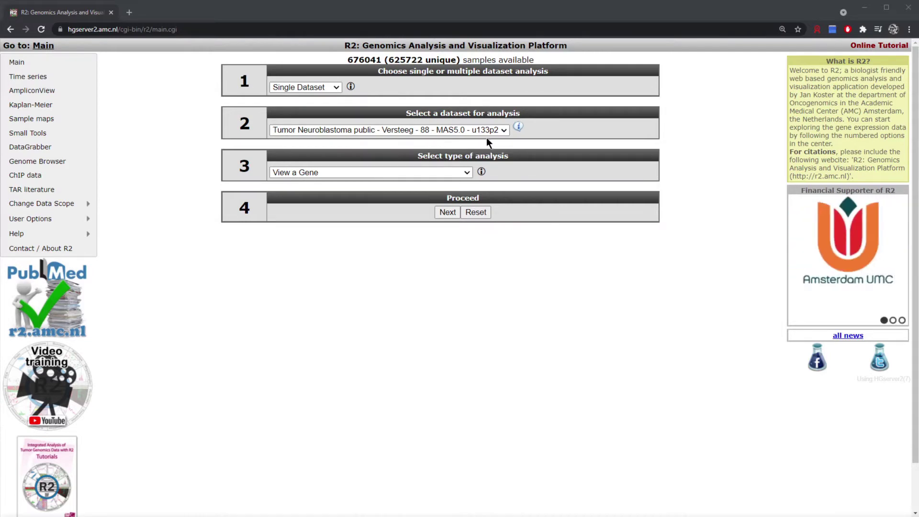
# Start the View a Gene analysis for the Tumor Neuroblastoma public - Versteeg - 88 dataset.
pyautogui.click(468, 173)
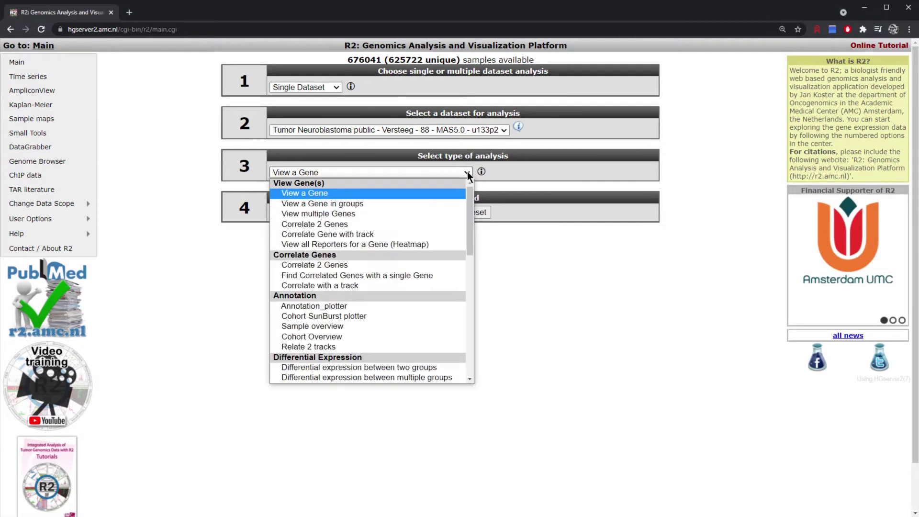
pyautogui.click(378, 193)
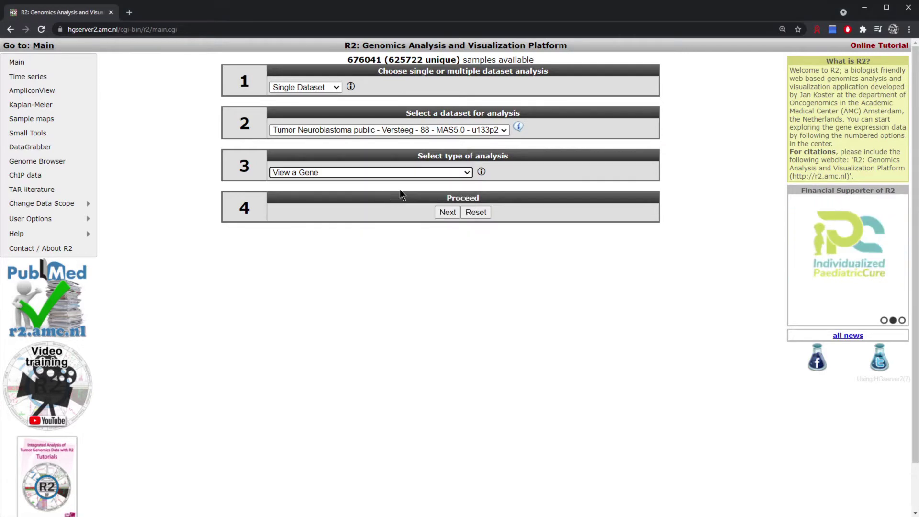
pyautogui.click(444, 212)
# Generate the single-gene expression plot for MYCN with Log2 transformation.
pyautogui.click(454, 91)
pyautogui.write('MYCN')
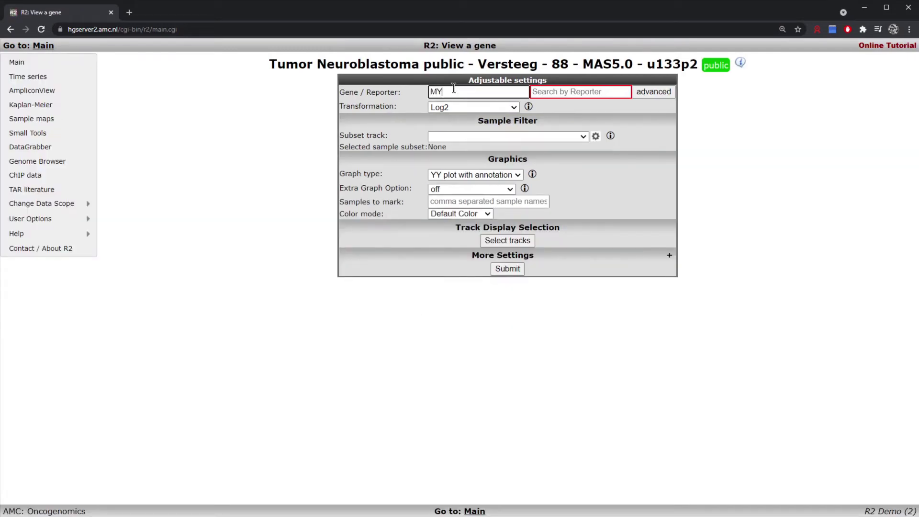
pyautogui.click(471, 107)
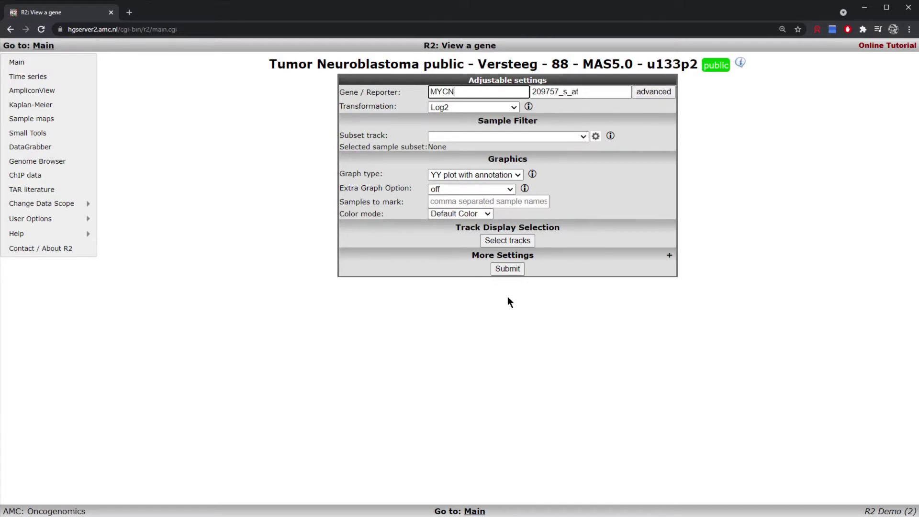
pyautogui.click(503, 268)
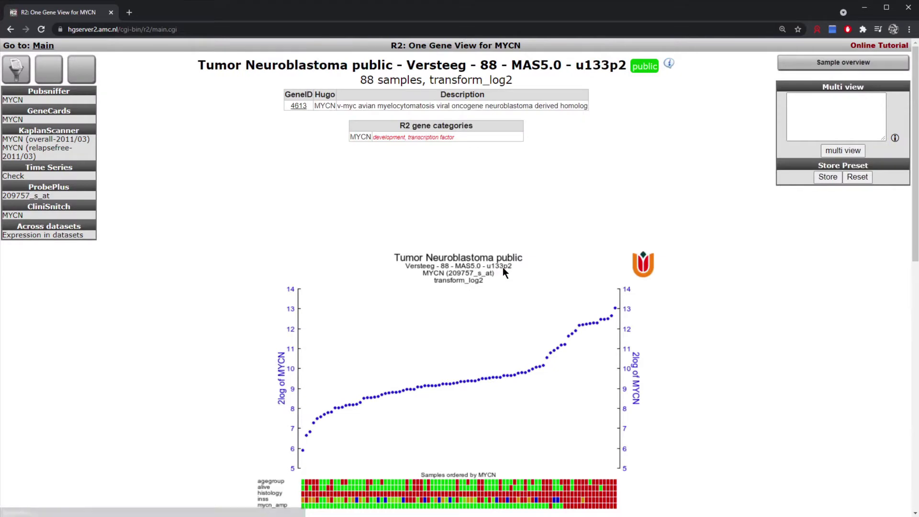
# Examine the MYCN expression plot and the sample annotation tracks beneath it, including the inss track and individual sample details.
pyautogui.scroll(-3, 723, 312)
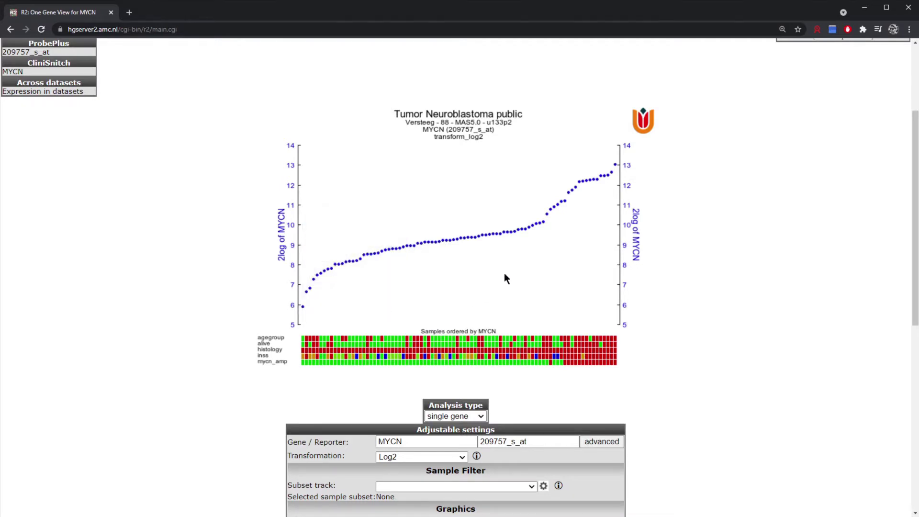
pyautogui.moveTo(616, 164)
pyautogui.moveTo(259, 362)
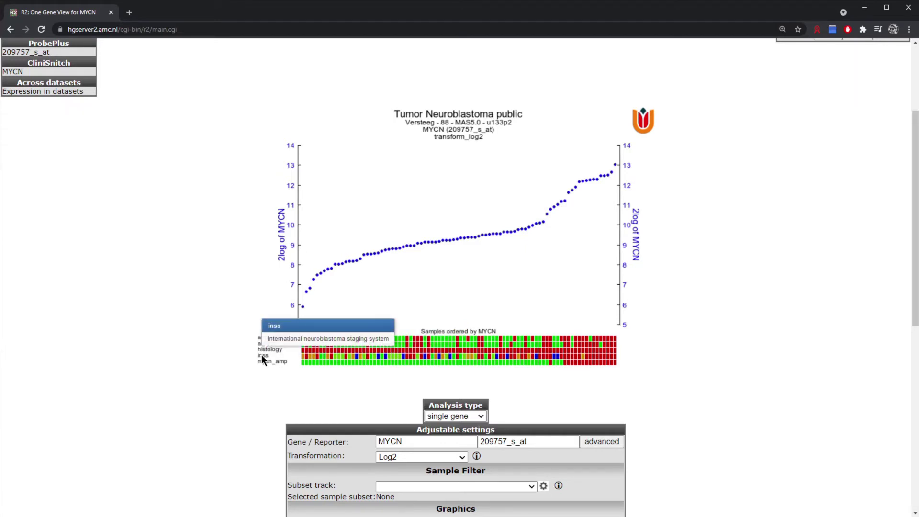
pyautogui.moveTo(303, 362)
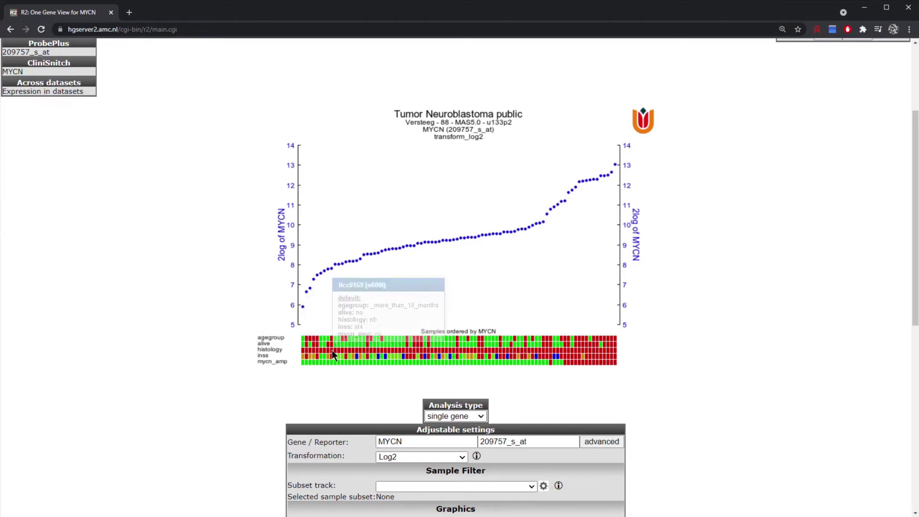
pyautogui.moveTo(344, 347)
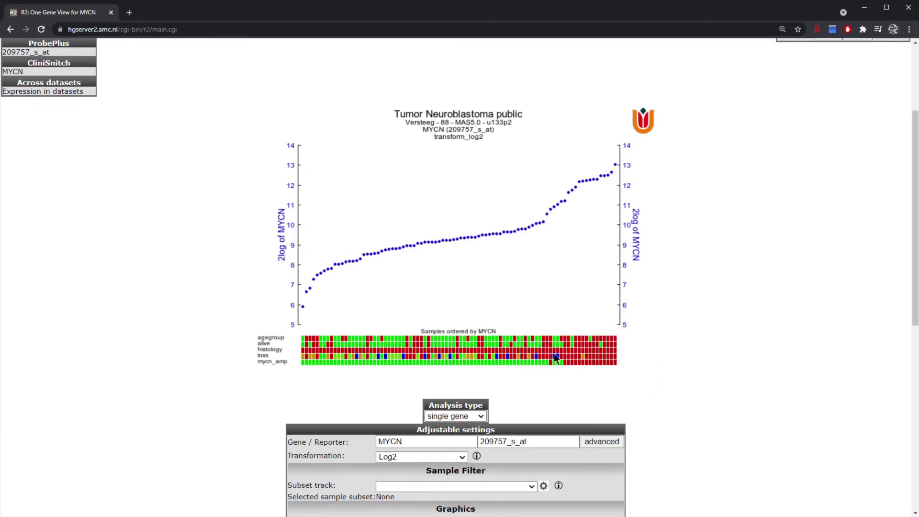
pyautogui.moveTo(562, 363)
pyautogui.scroll(-1, 612, 391)
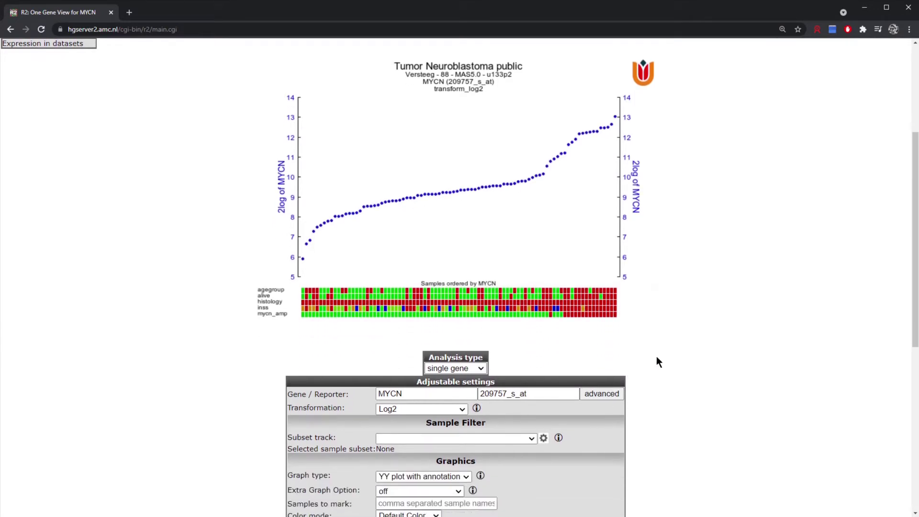
# Run CliniSnitch for MYCN and check the p-value of the inss track in the results.
pyautogui.scroll(3, 673, 363)
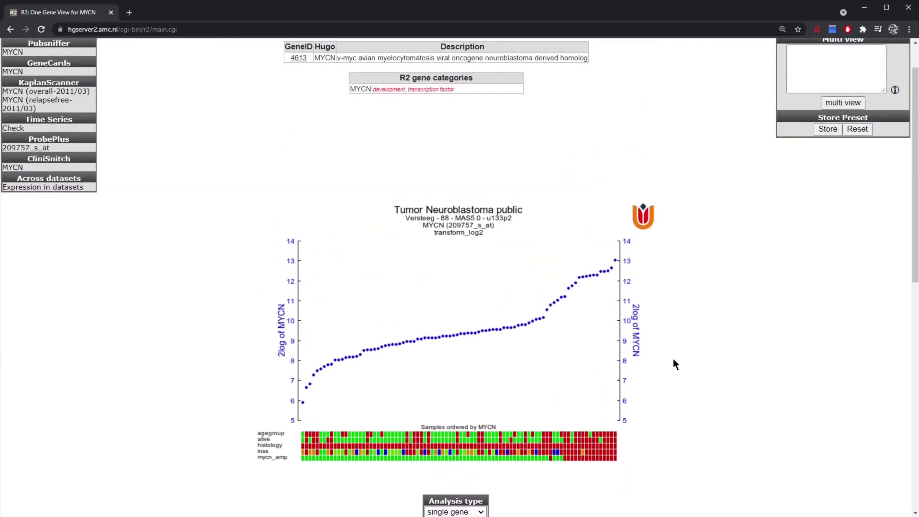
pyautogui.scroll(1, 674, 363)
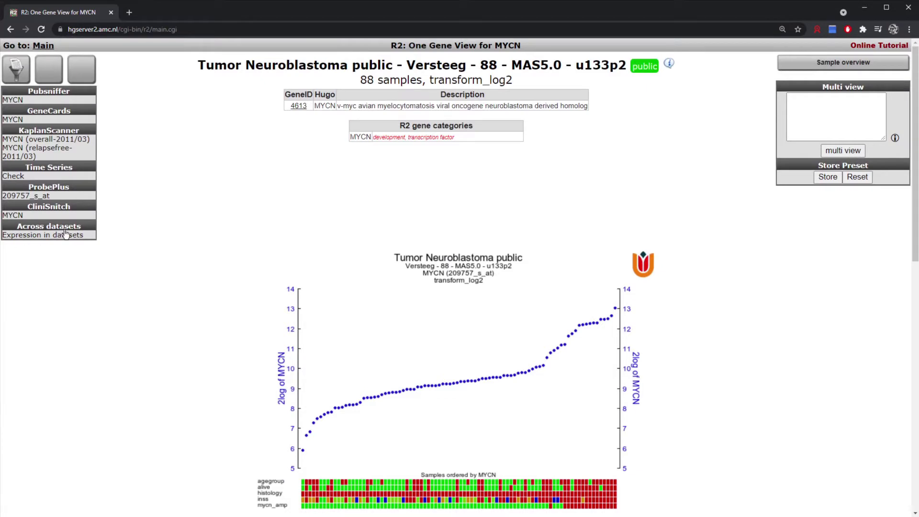
pyautogui.click(15, 216)
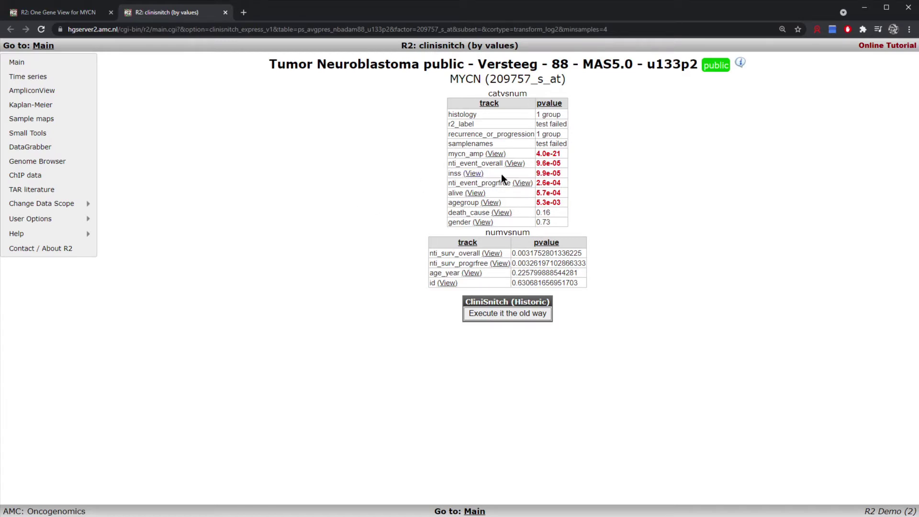
pyautogui.moveTo(541, 173); pyautogui.dragTo(562, 172)
pyautogui.click(606, 187)
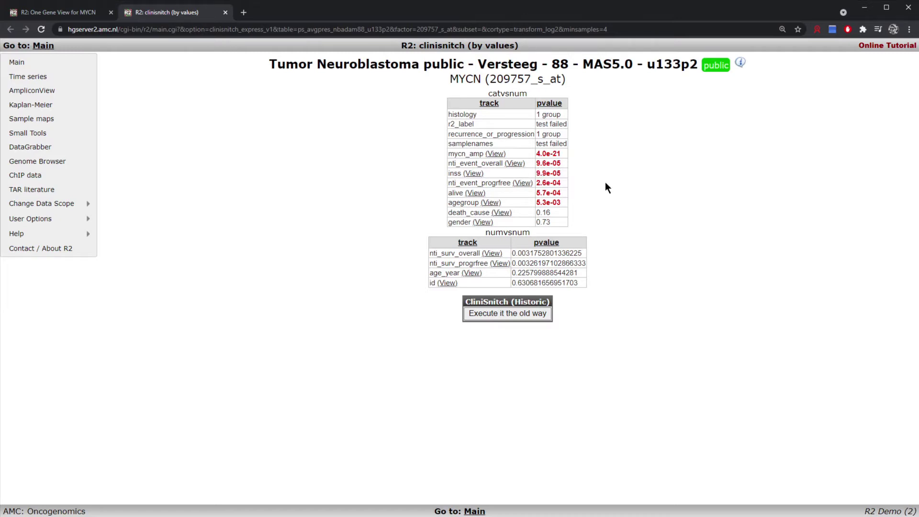
# View the box plot of MYCN expression across the inss stages, then close that plot.
pyautogui.click(474, 174)
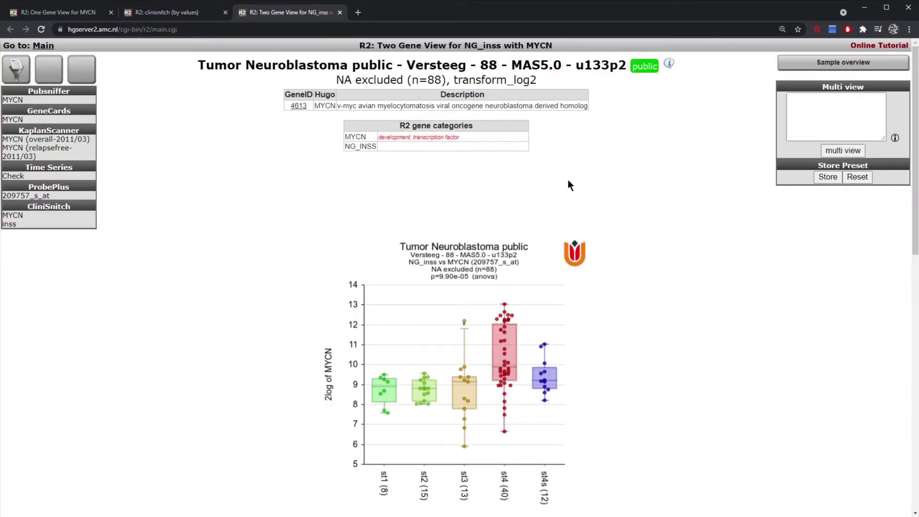
pyautogui.scroll(-3, 577, 181)
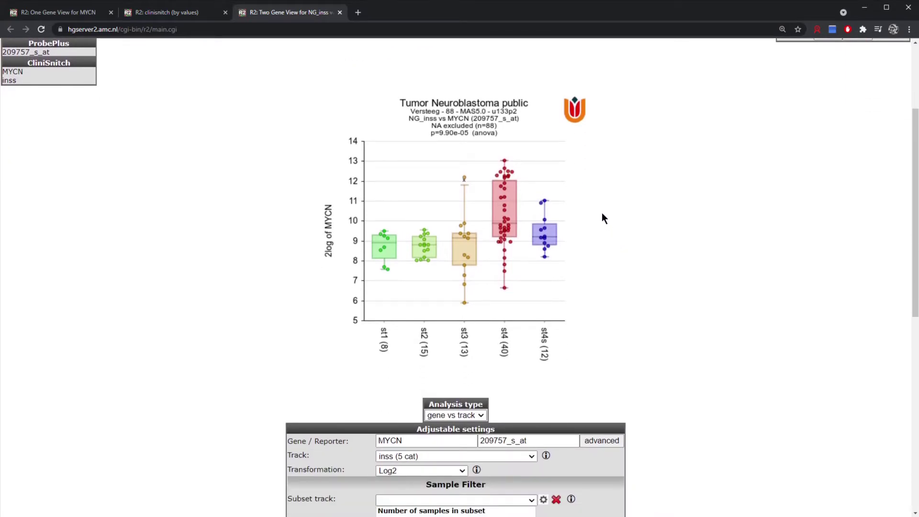
pyautogui.scroll(3, 601, 194)
pyautogui.scroll(-2, 555, 167)
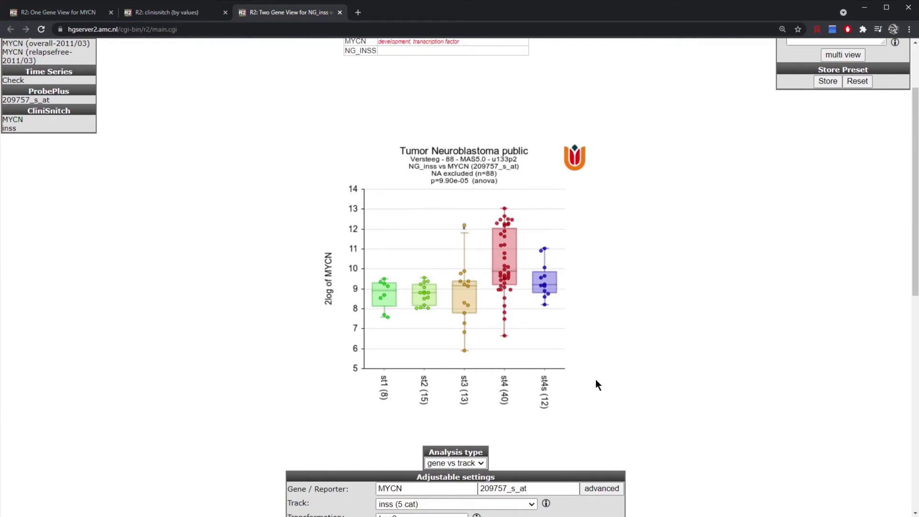
pyautogui.scroll(-2, 596, 383)
pyautogui.scroll(1, 596, 382)
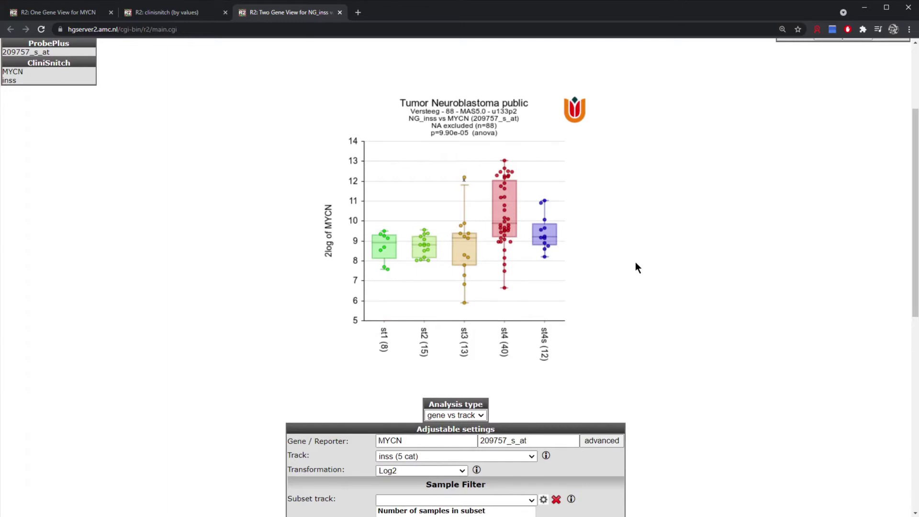
pyautogui.scroll(3, 635, 267)
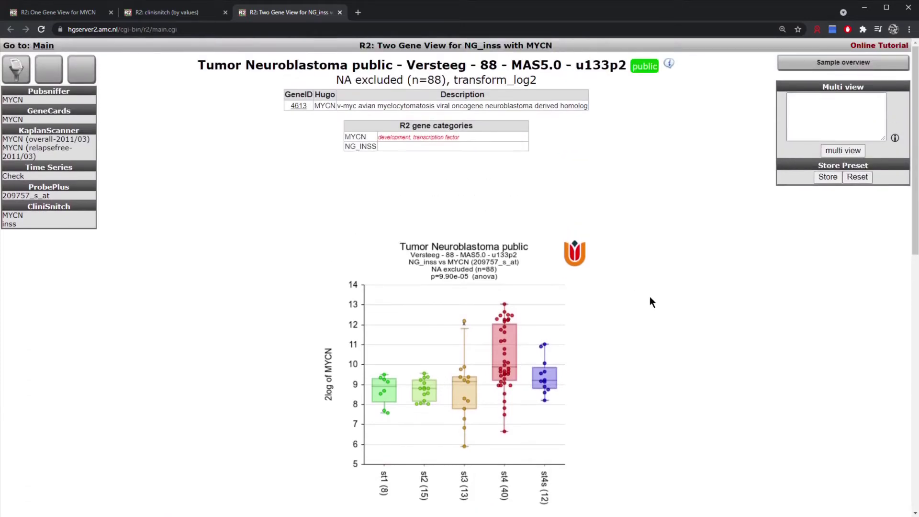
pyautogui.scroll(-4, 651, 300)
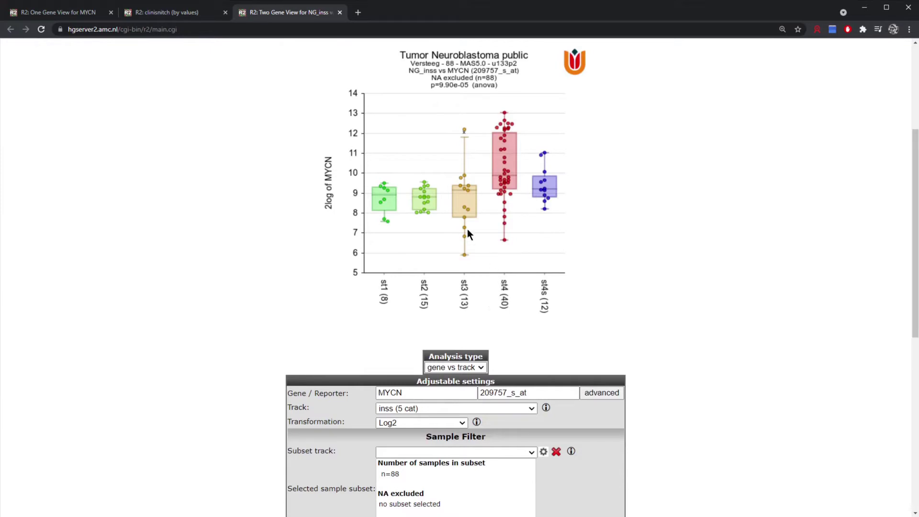
pyautogui.click(339, 12)
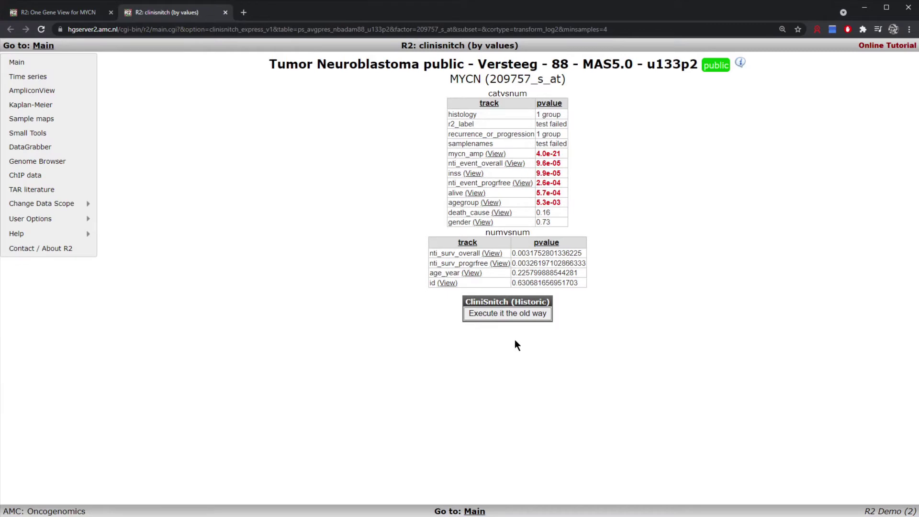
# Run the historic version of CliniSnitch and locate the st2 vs st4 comparison for inss.
pyautogui.click(504, 315)
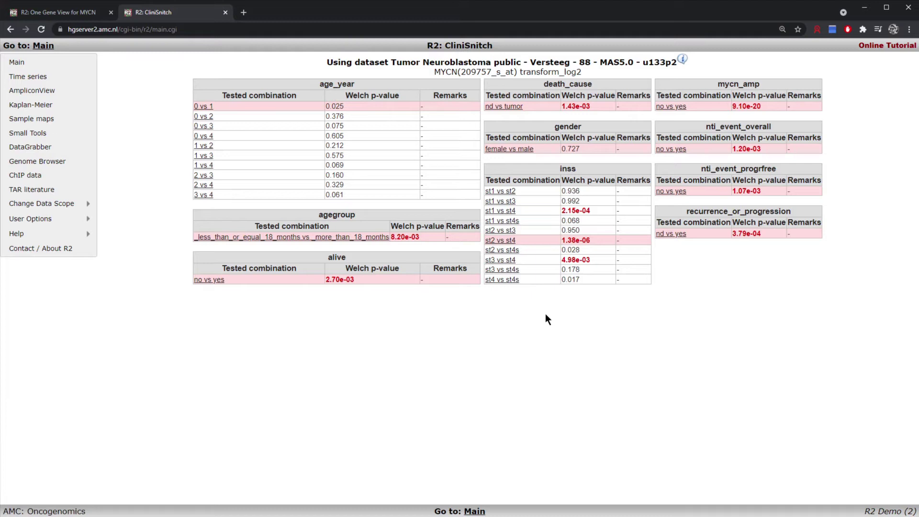
pyautogui.moveTo(526, 239); pyautogui.dragTo(487, 240)
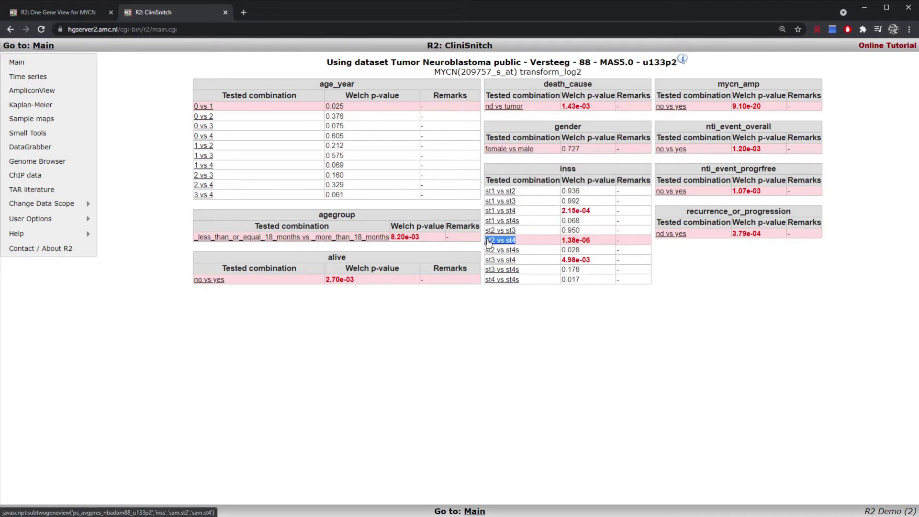
pyautogui.click(510, 319)
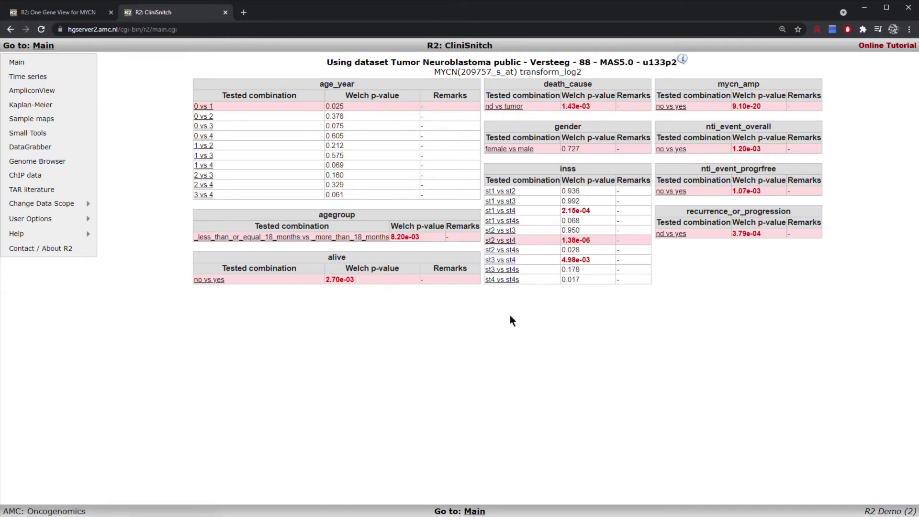
# View the MYCN box plot for inss st2 vs st4, then close it and the CliniSnitch results.
pyautogui.click(494, 242)
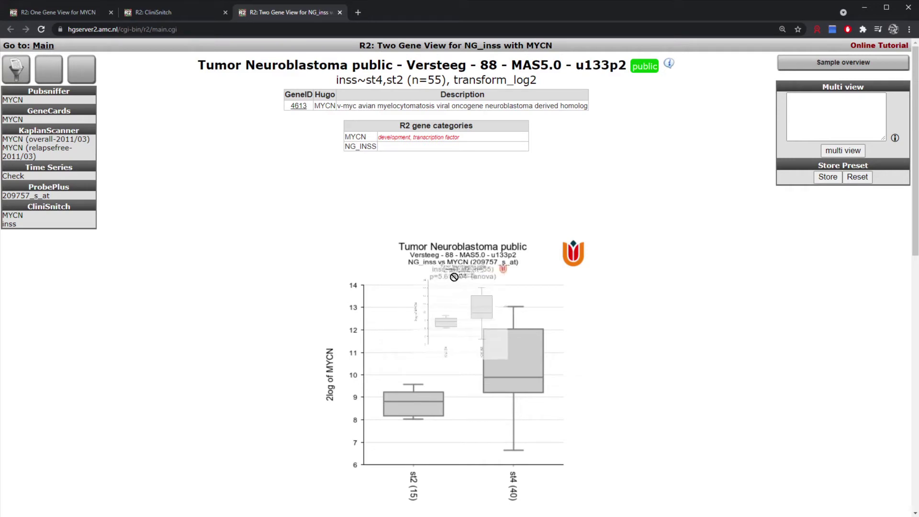
pyautogui.scroll(-4, 557, 304)
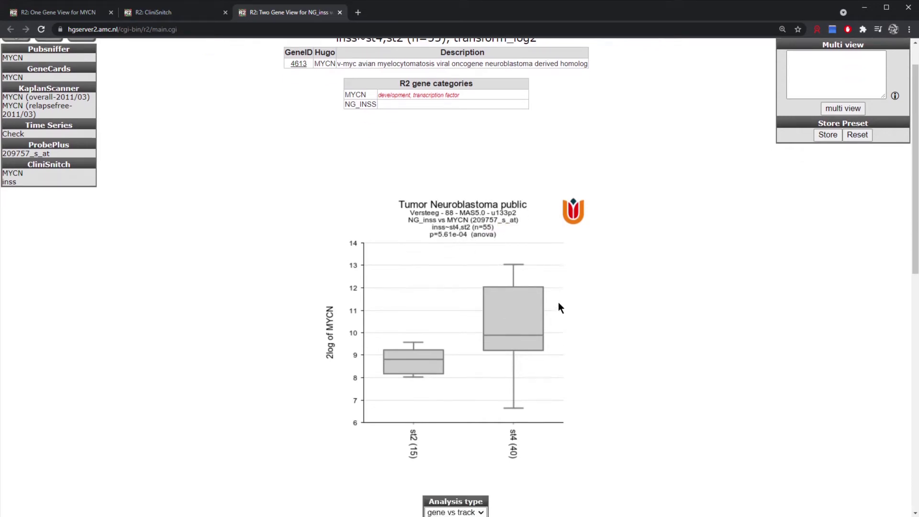
pyautogui.scroll(4, 558, 308)
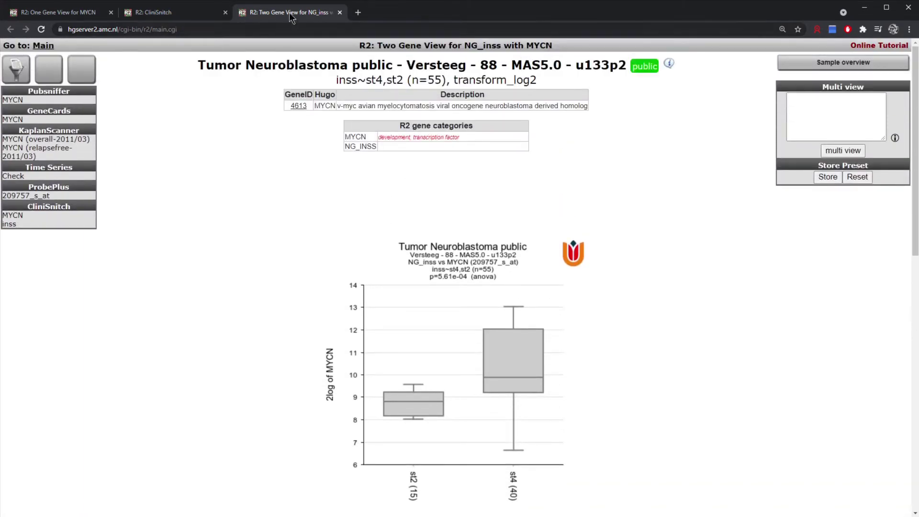
pyautogui.click(339, 13)
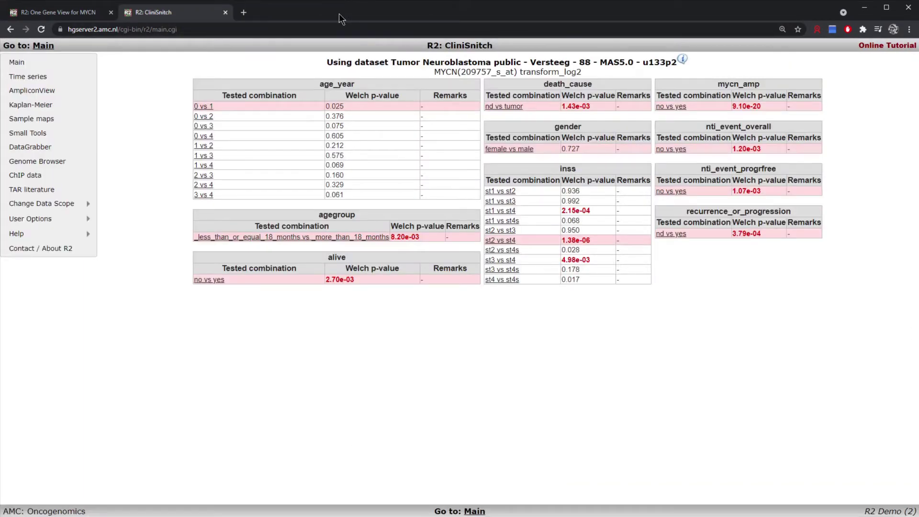
pyautogui.click(226, 12)
# Jump from the MYCN plot to its adjustable settings and review the sample filter, graphics and track display options.
pyautogui.scroll(-3, 665, 325)
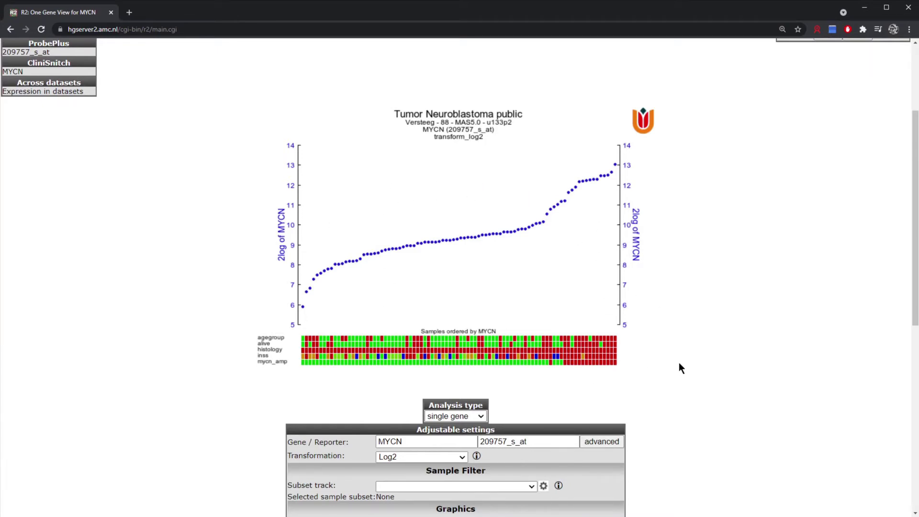
pyautogui.scroll(3, 589, 341)
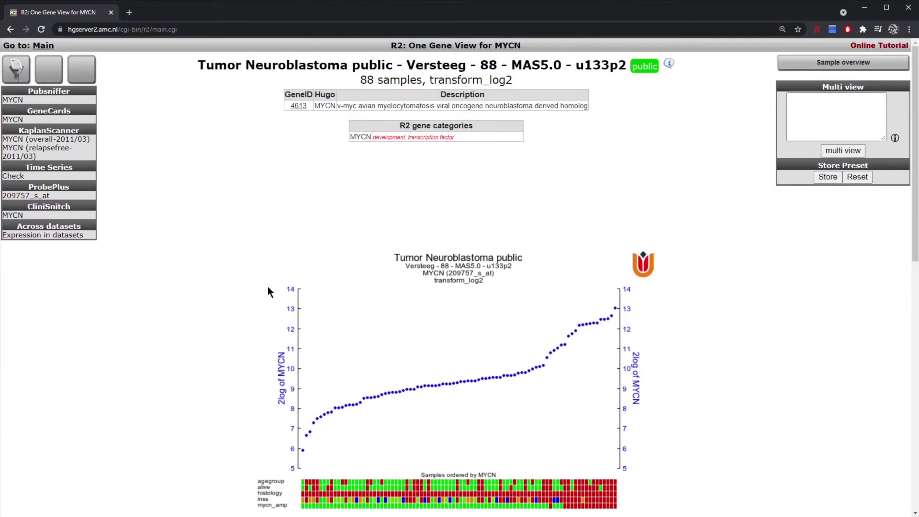
pyautogui.click(14, 71)
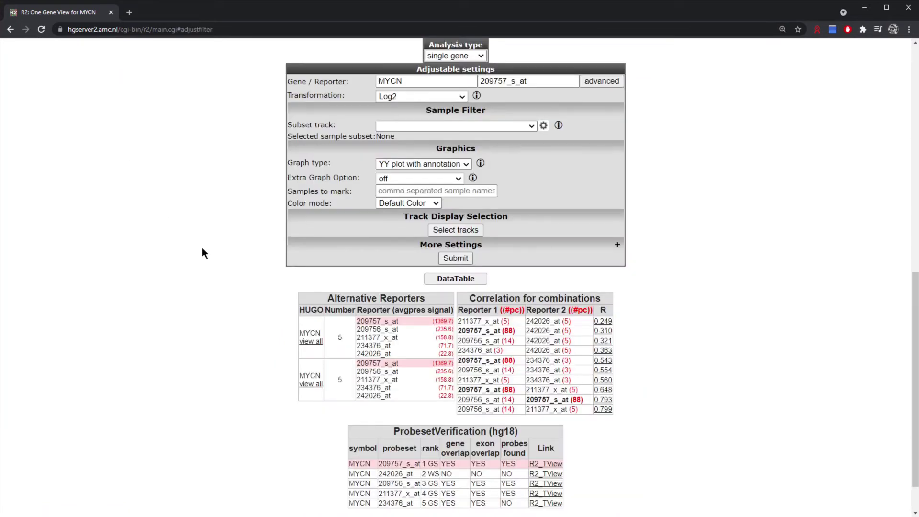
pyautogui.scroll(3, 202, 247)
pyautogui.scroll(-3, 202, 242)
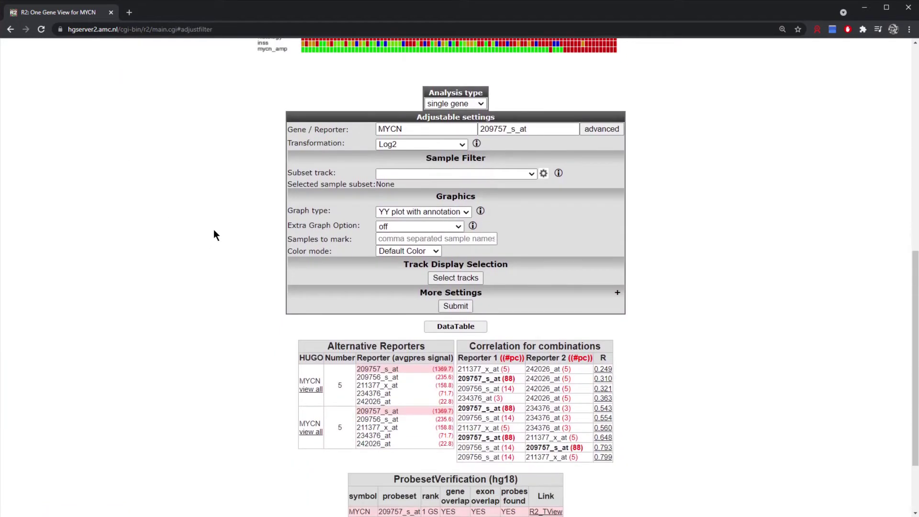
pyautogui.scroll(1, 213, 235)
pyautogui.scroll(3, 655, 280)
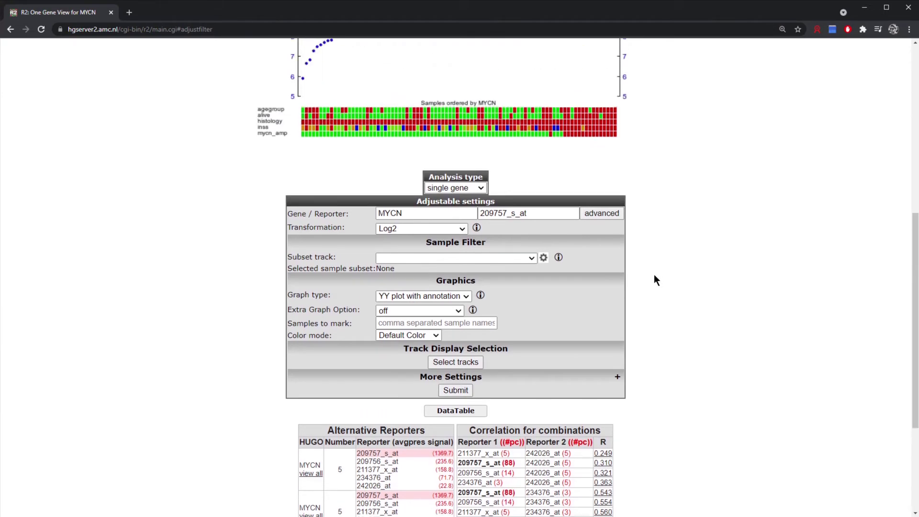
pyautogui.scroll(-3, 655, 280)
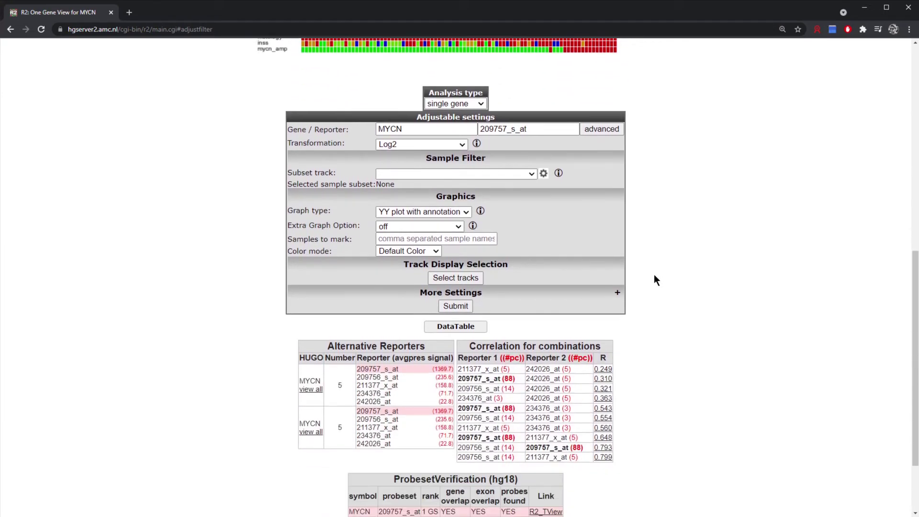
pyautogui.scroll(3, 256, 160)
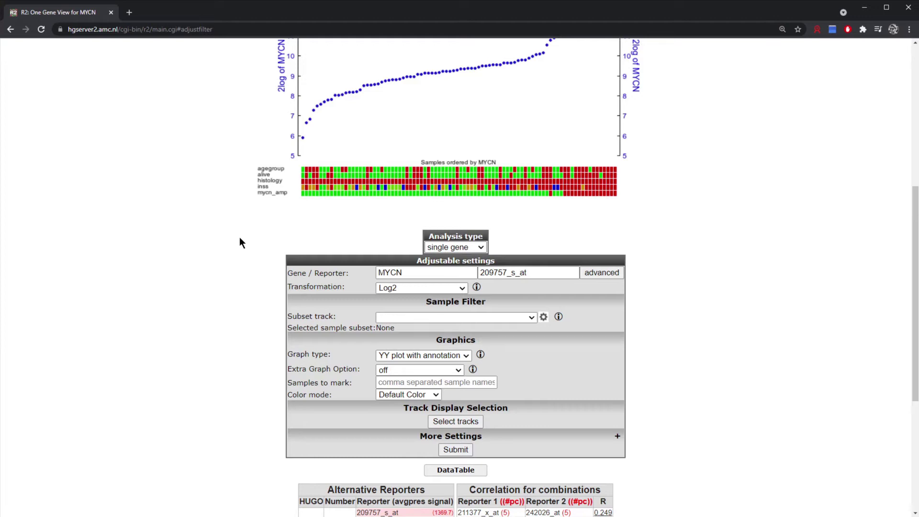
# Open the track selection in the MYCN plot's adjustable settings and expand the default group to review its annotation tracks.
pyautogui.scroll(2, 241, 242)
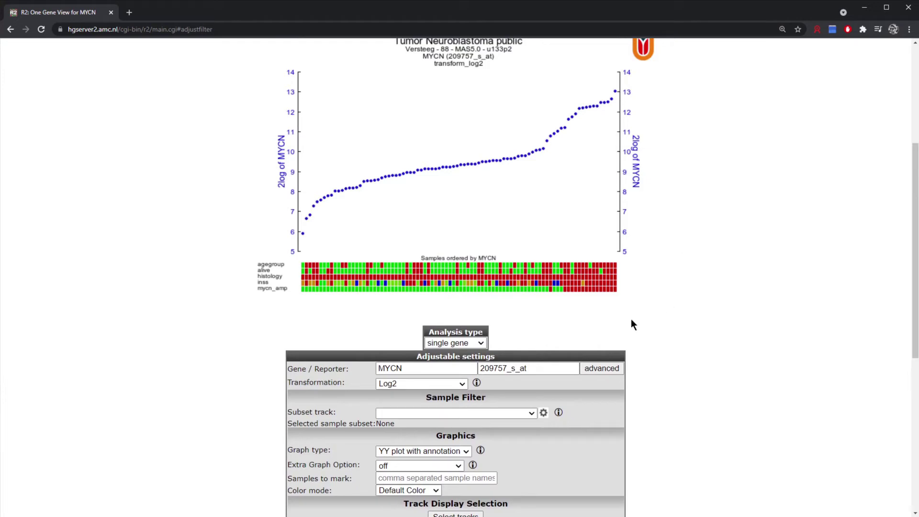
pyautogui.scroll(-4, 598, 312)
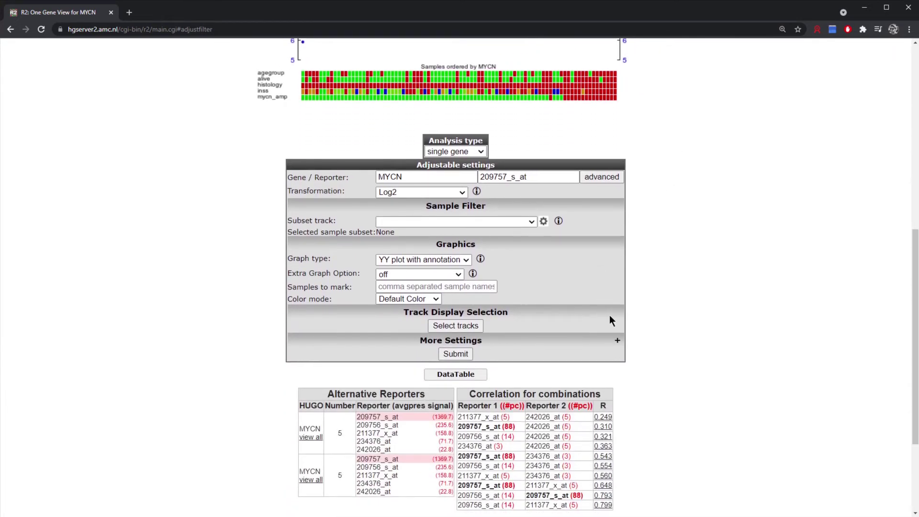
pyautogui.click(460, 326)
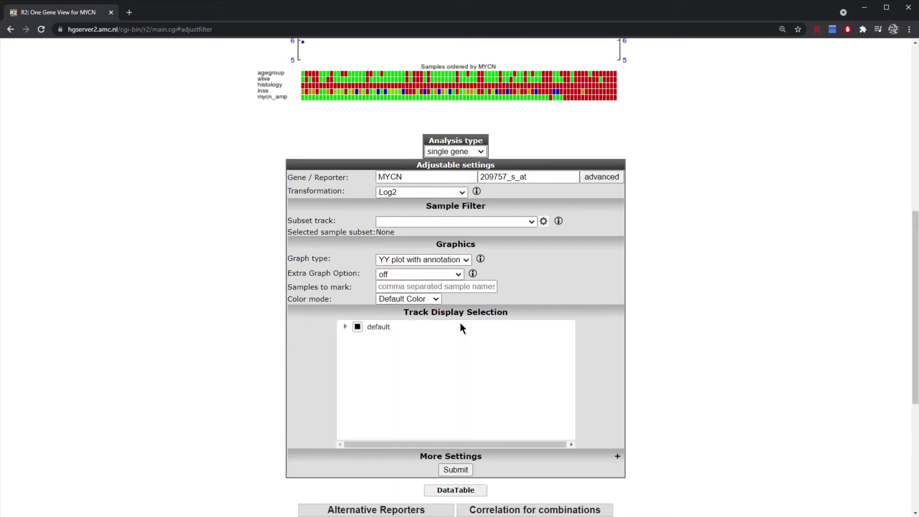
pyautogui.click(344, 328)
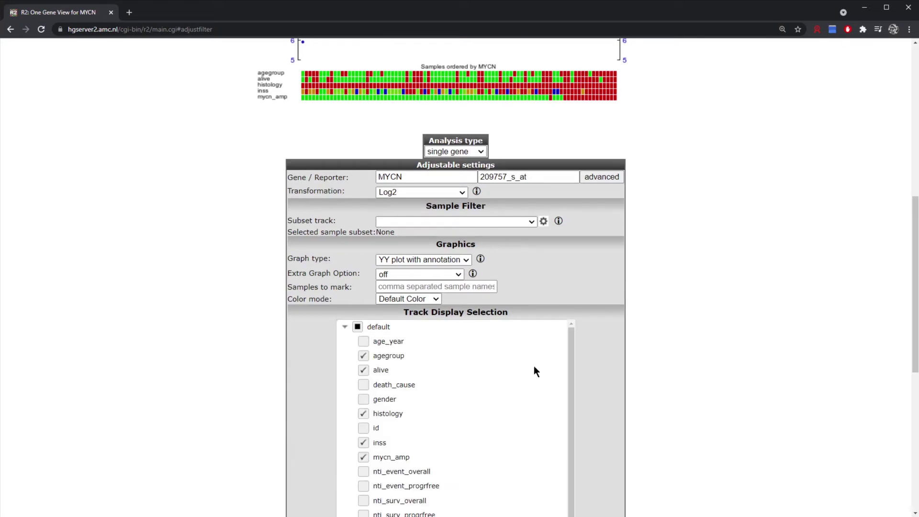
pyautogui.scroll(-1, 571, 346)
pyautogui.scroll(-2, 621, 360)
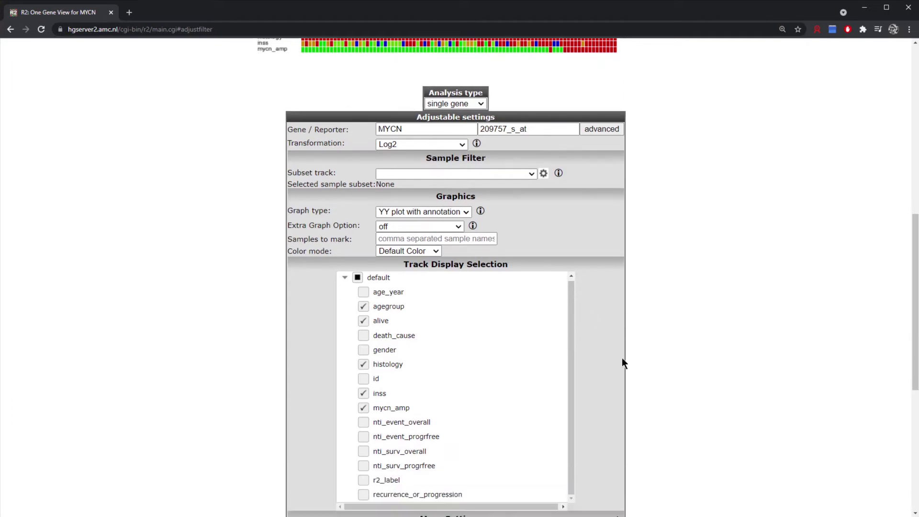
pyautogui.scroll(-1, 527, 340)
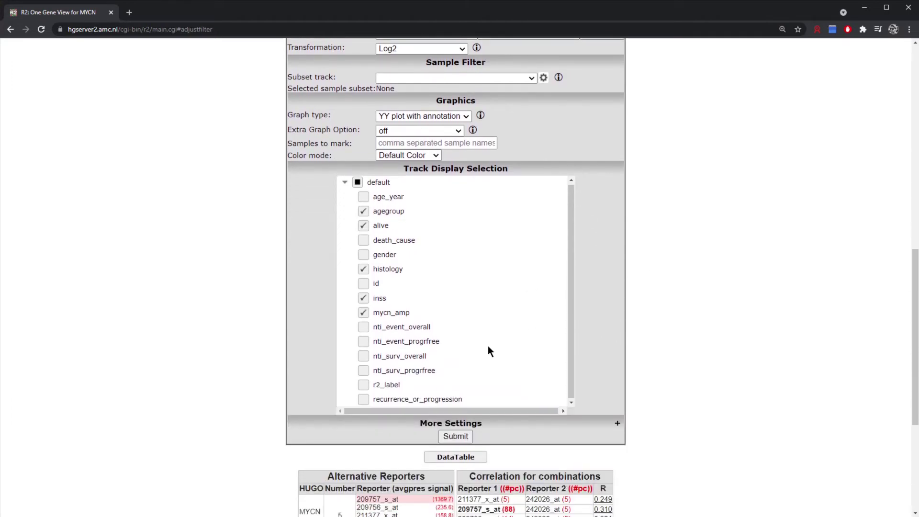
pyautogui.scroll(4, 445, 337)
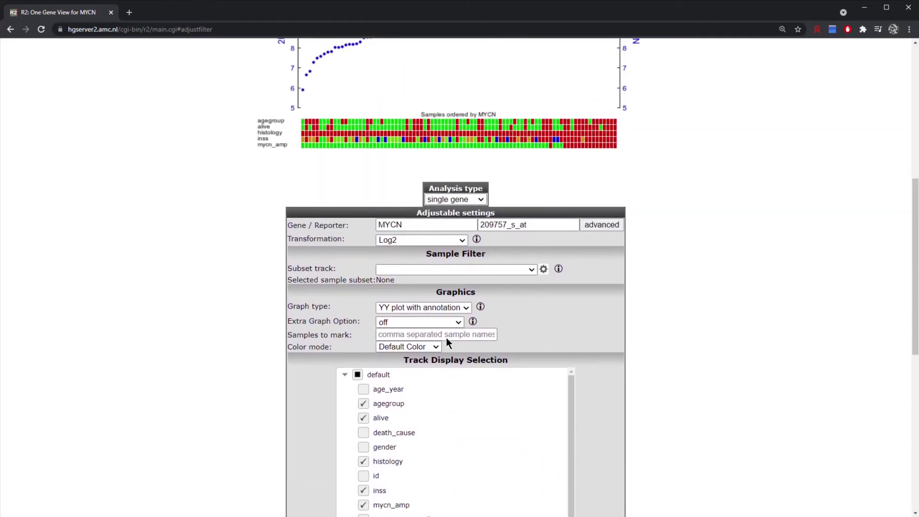
# Deselect the inss, histology, alive and agegroup tracks, leaving only mycn_amp selected, and redraw the MYCN plot.
pyautogui.scroll(-1, 397, 460)
pyautogui.click(363, 489)
pyautogui.click(364, 460)
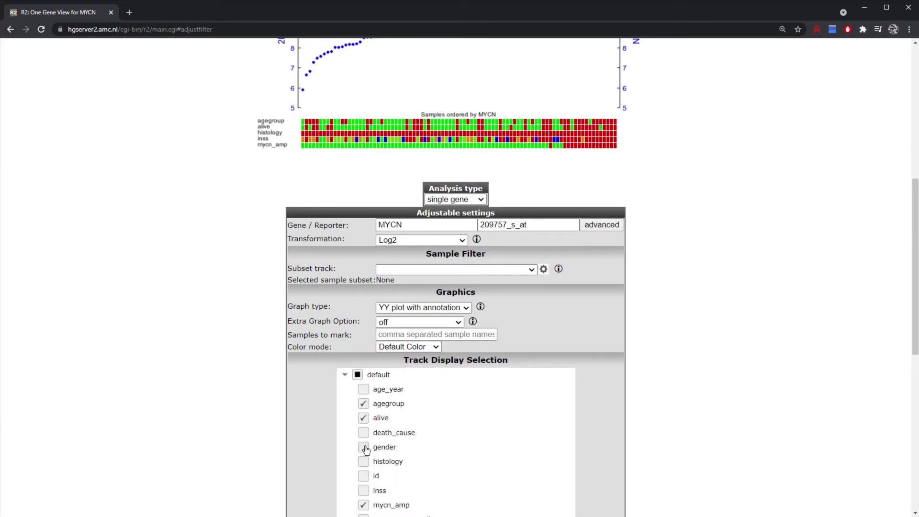
pyautogui.click(364, 418)
pyautogui.click(363, 403)
pyautogui.scroll(-3, 374, 421)
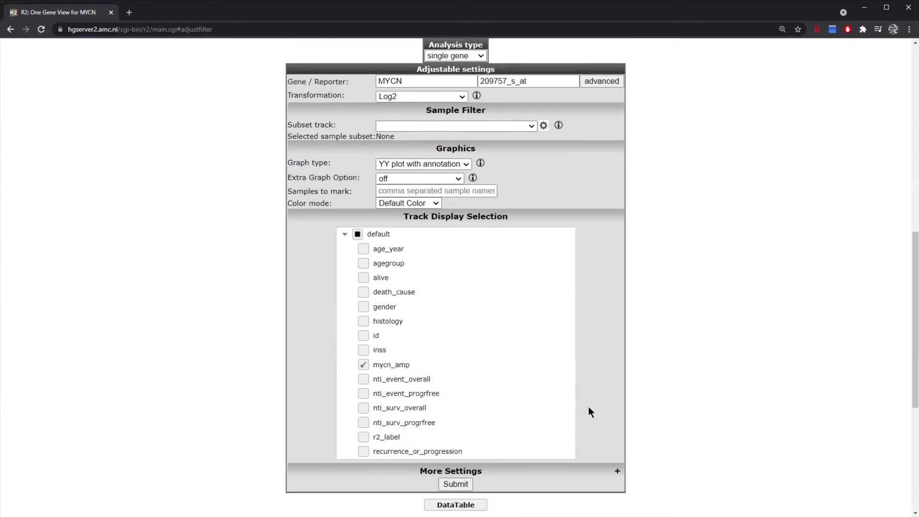
pyautogui.click(462, 485)
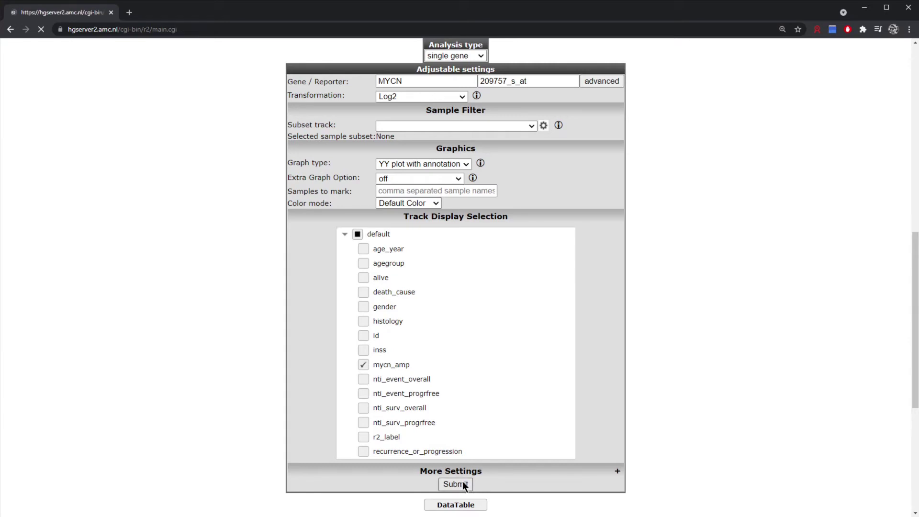
pyautogui.scroll(-1, 494, 399)
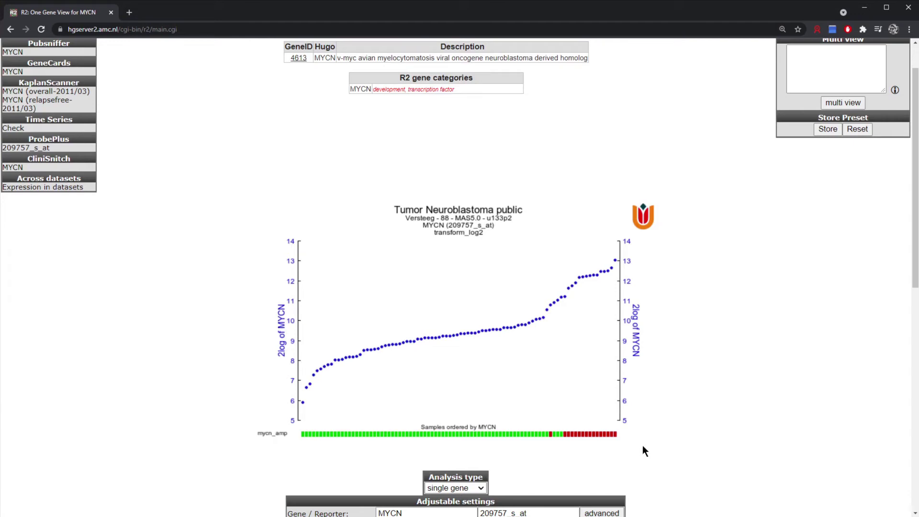
pyautogui.scroll(1, 643, 445)
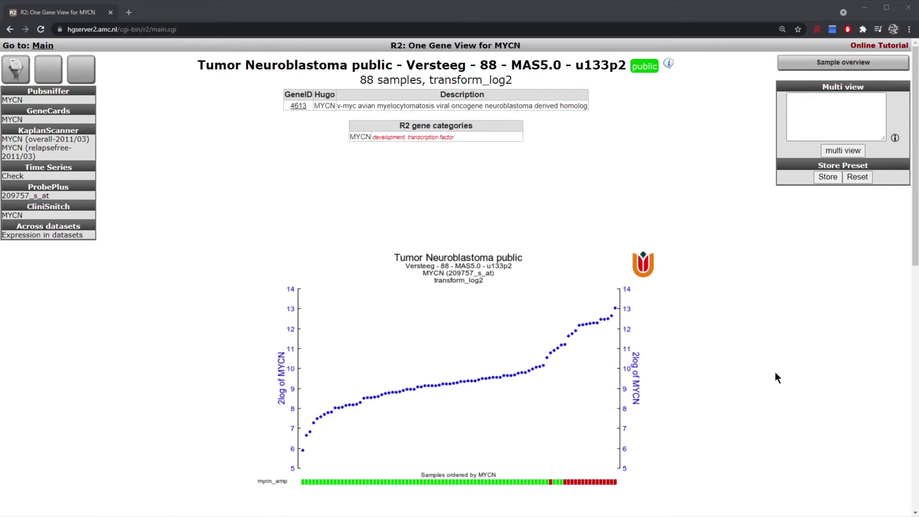
# Set the plot's color mode to Color by Track with inss as the color track, and redraw the MYCN plot.
pyautogui.scroll(-1, 712, 370)
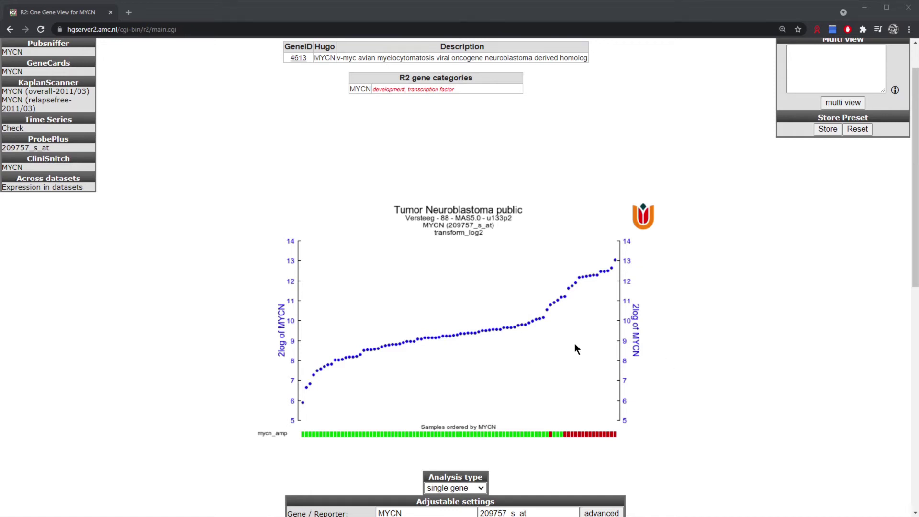
pyautogui.scroll(-4, 571, 345)
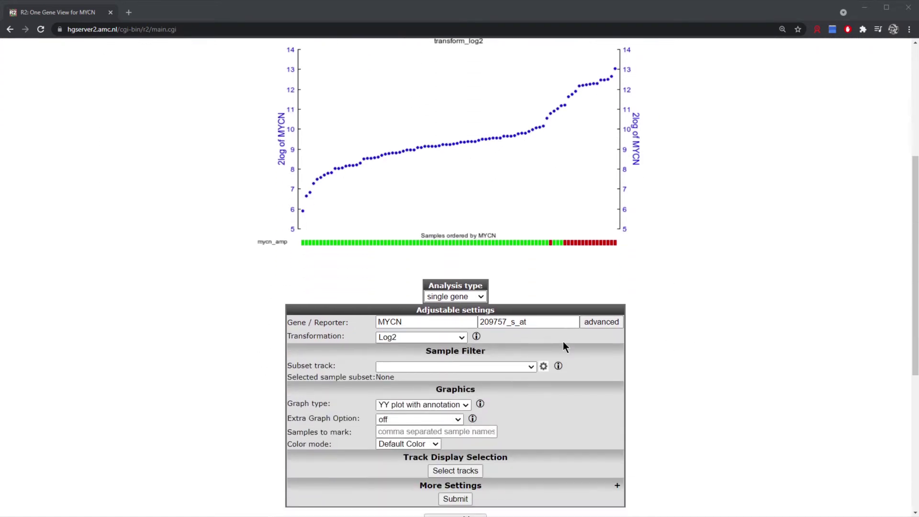
pyautogui.scroll(-1, 562, 347)
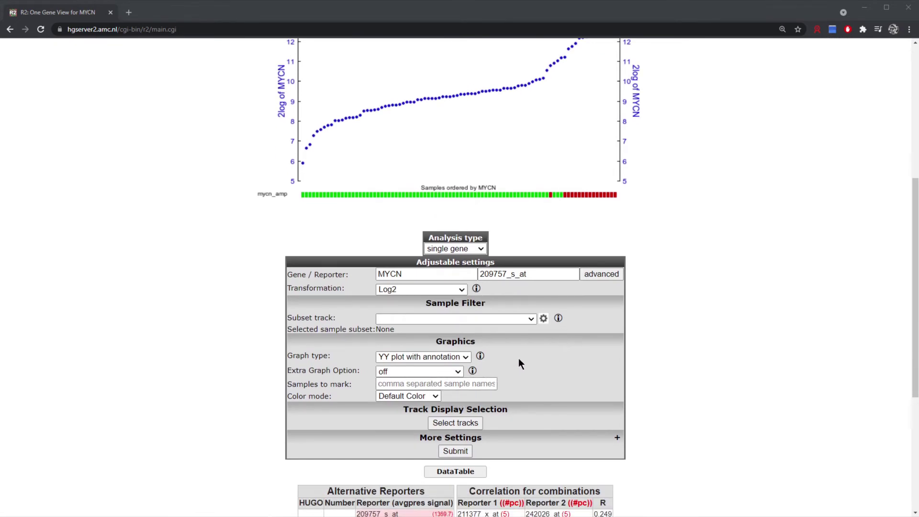
pyautogui.click(434, 397)
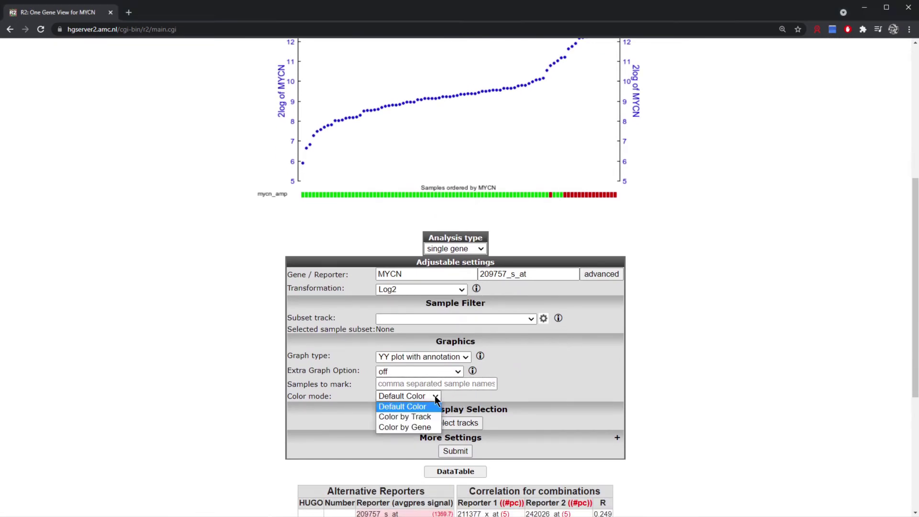
pyautogui.click(419, 416)
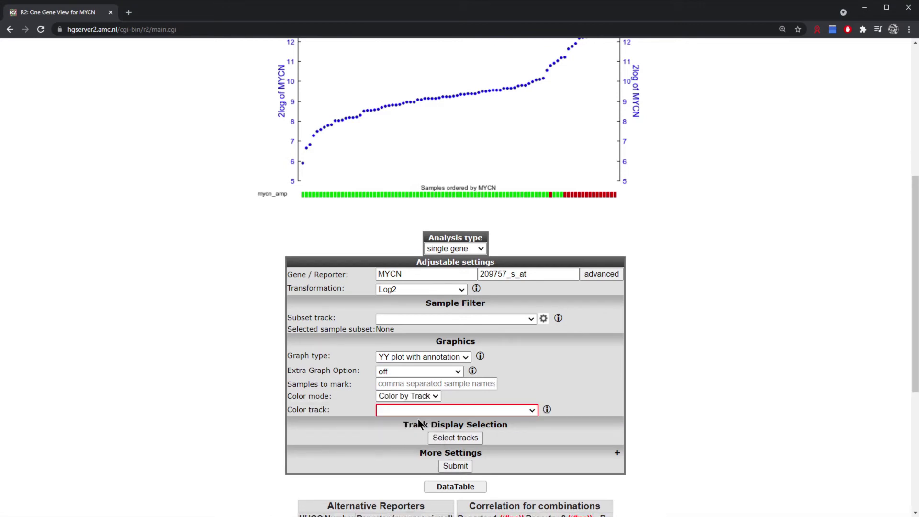
pyautogui.click(530, 411)
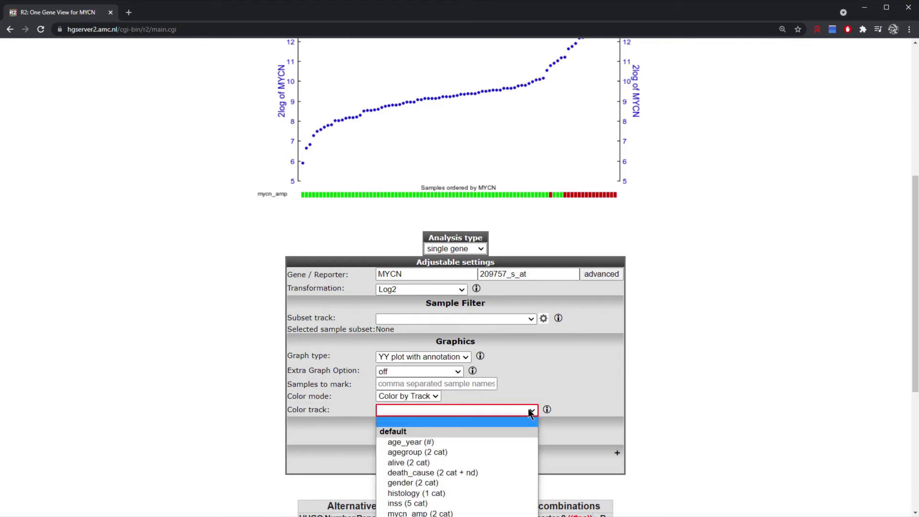
pyautogui.click(406, 505)
pyautogui.click(459, 466)
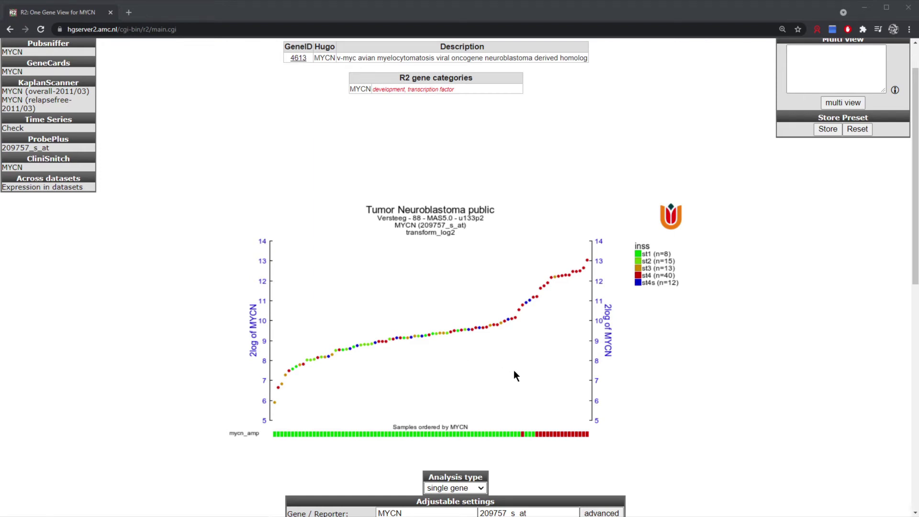
# Change the analysis type to gene vs track and choose inss (5 cat) as the track.
pyautogui.scroll(-4, 502, 372)
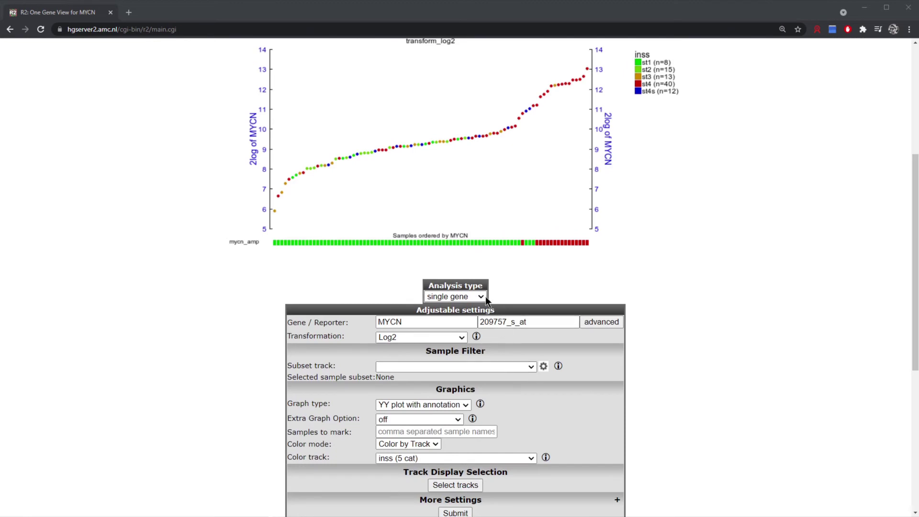
pyautogui.click(469, 296)
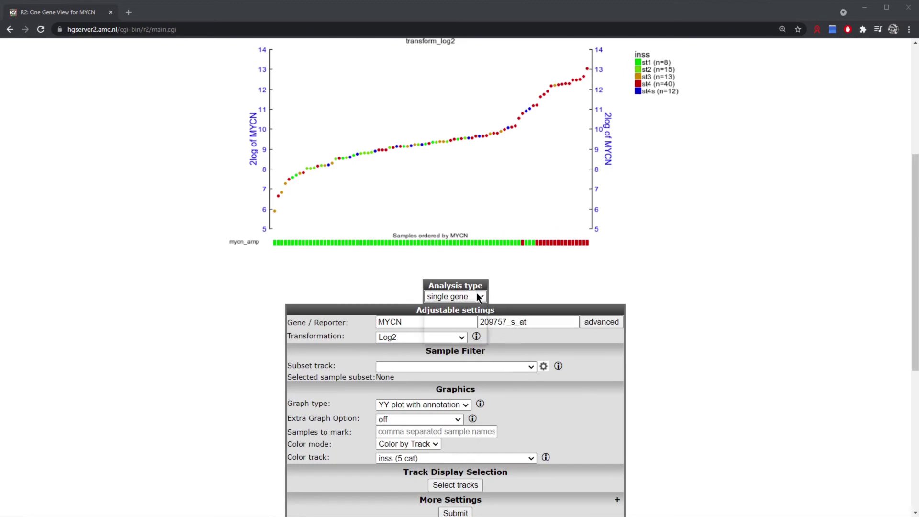
pyautogui.click(445, 328)
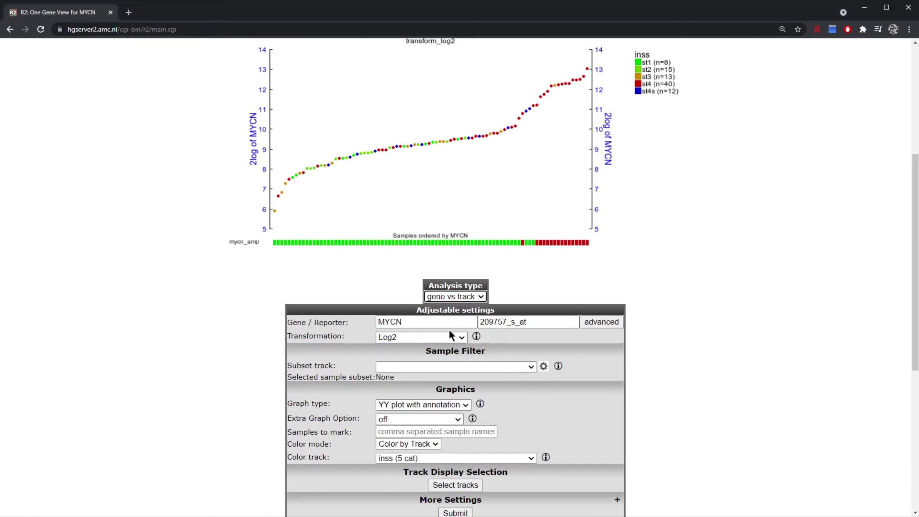
pyautogui.scroll(-1, 450, 359)
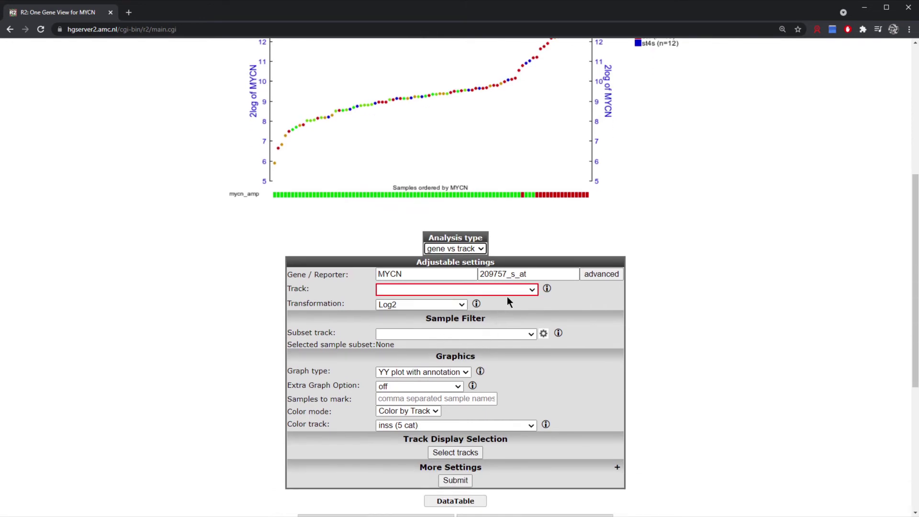
pyautogui.click(523, 290)
pyautogui.click(410, 383)
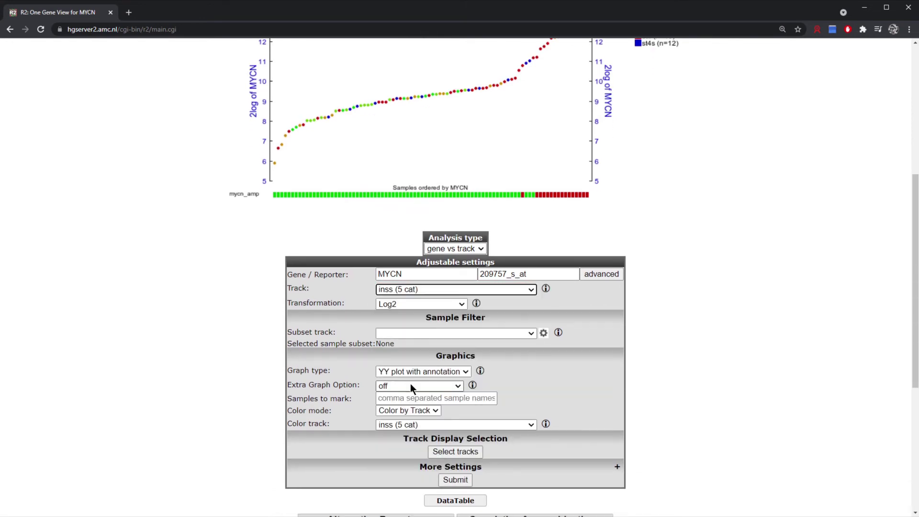
# Set the graph type to Box plot with Color by Track, then generate and view the plot of MYCN per inss stage.
pyautogui.click(465, 372)
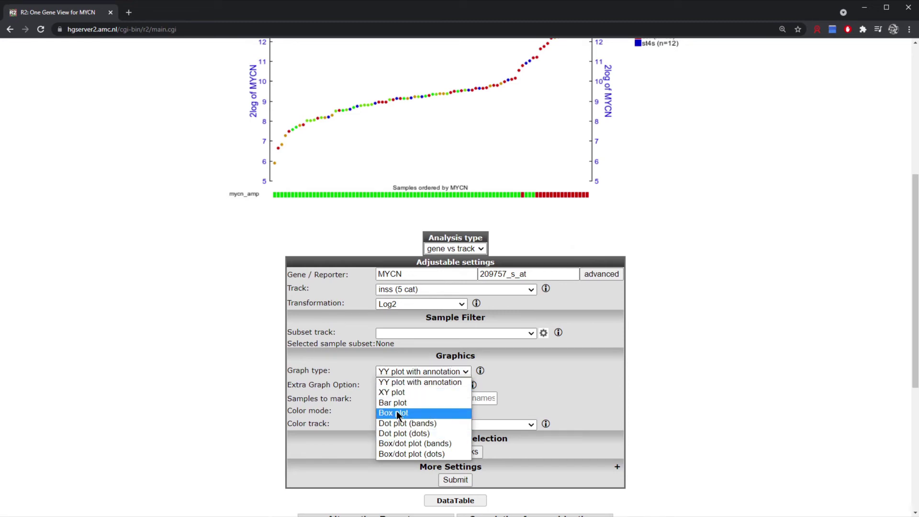
pyautogui.click(390, 413)
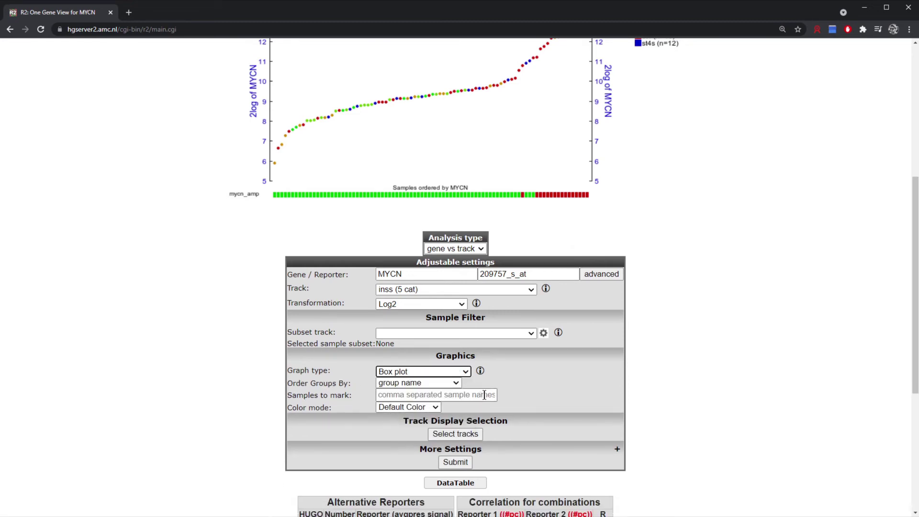
pyautogui.click(435, 407)
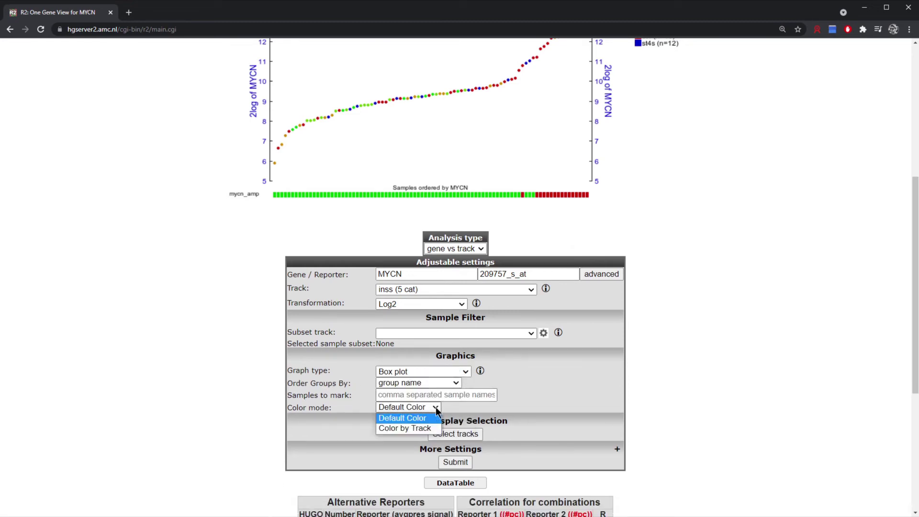
pyautogui.click(405, 428)
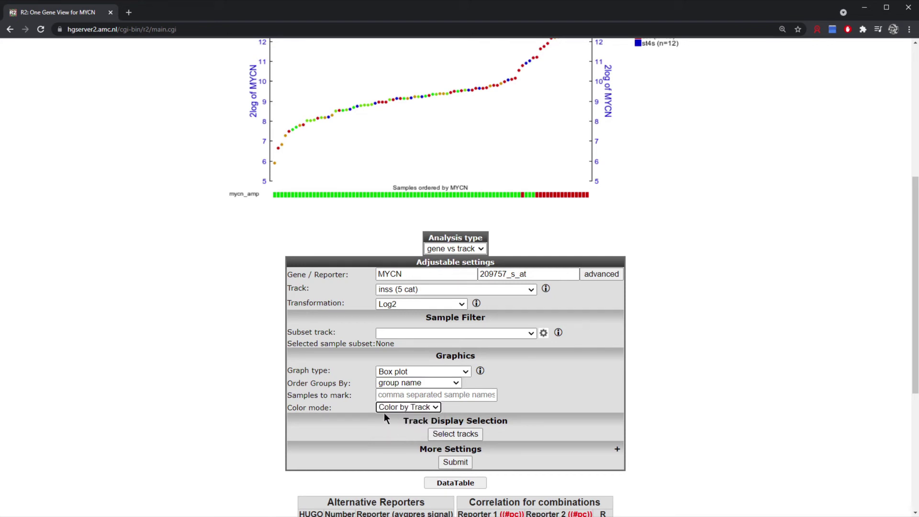
pyautogui.click(455, 462)
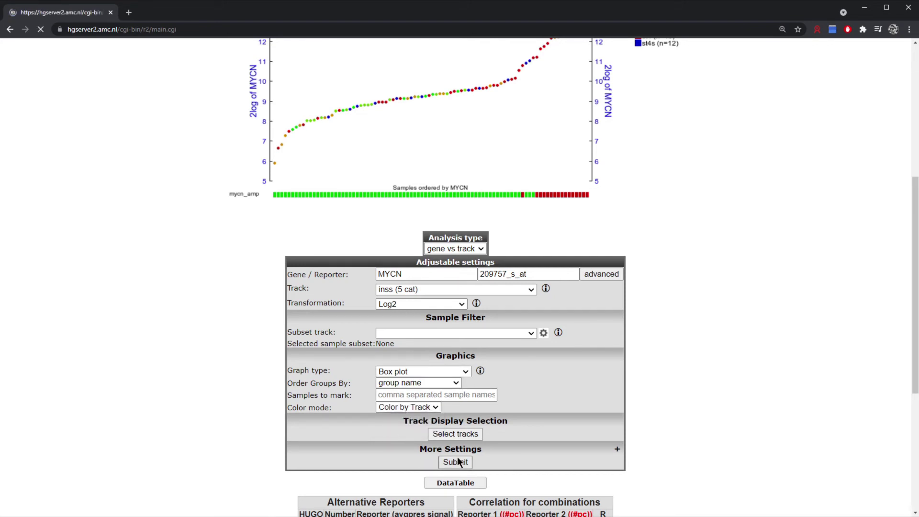
pyautogui.scroll(-1, 311, 412)
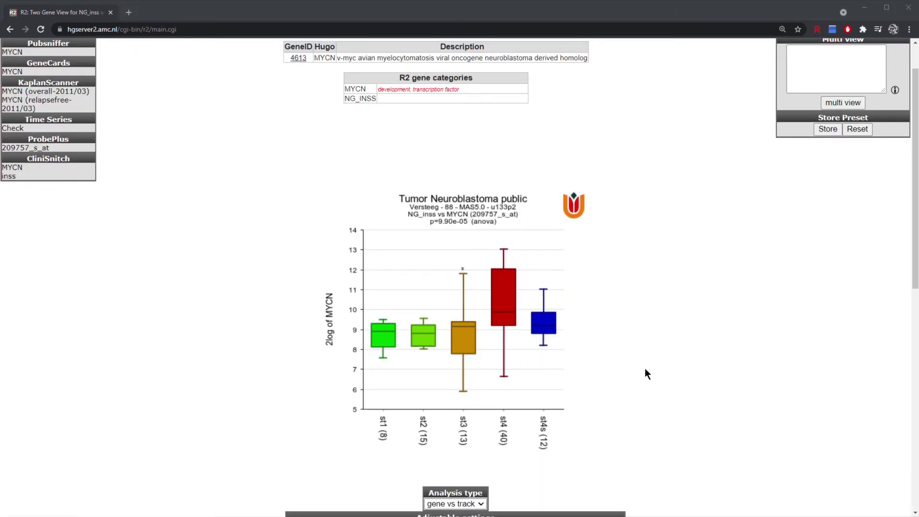
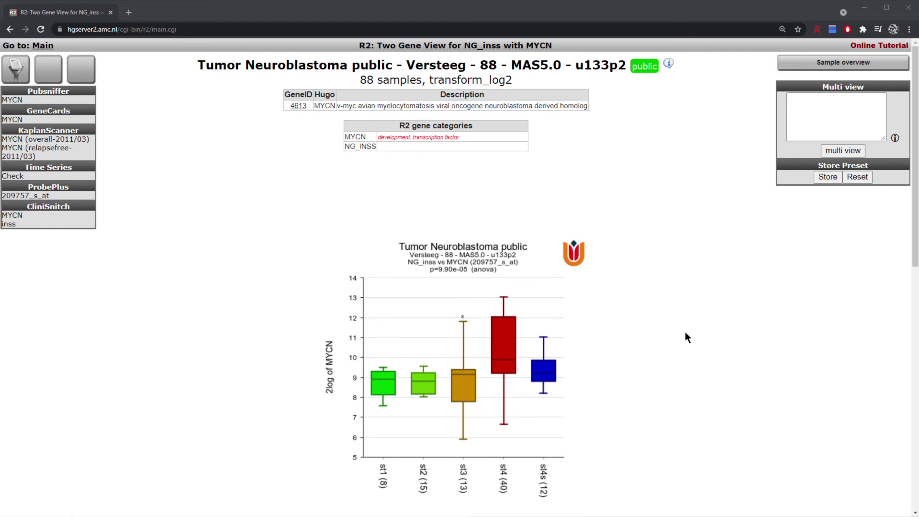
# Switch the analysis type back to single gene and regenerate the MYCN plot.
pyautogui.scroll(-3, 675, 389)
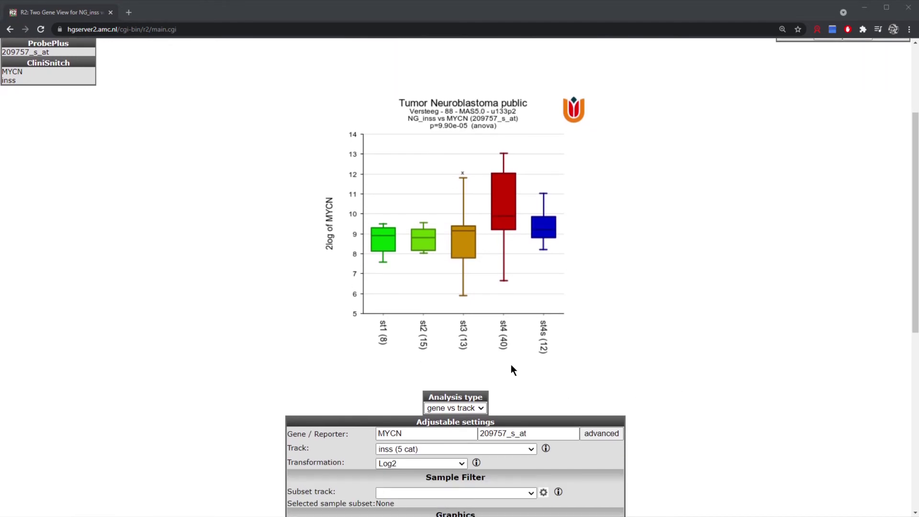
pyautogui.click(478, 407)
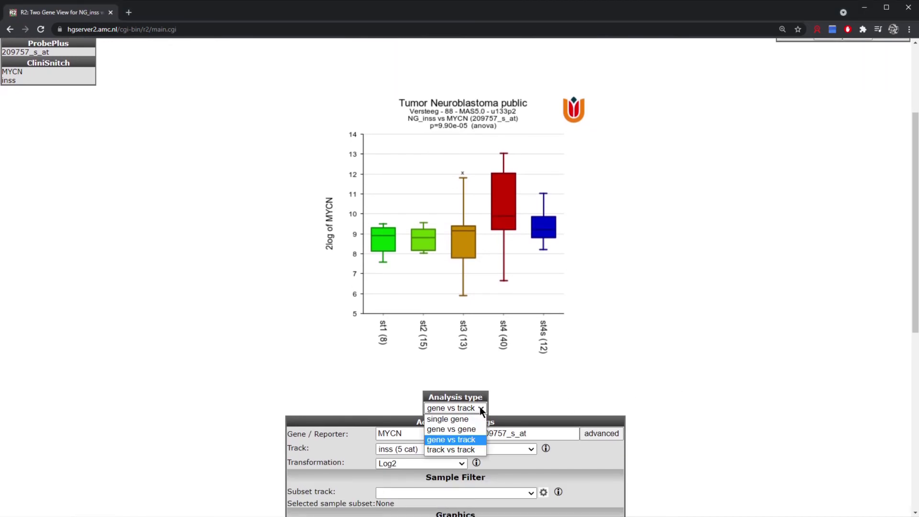
pyautogui.click(450, 422)
pyautogui.scroll(-4, 518, 390)
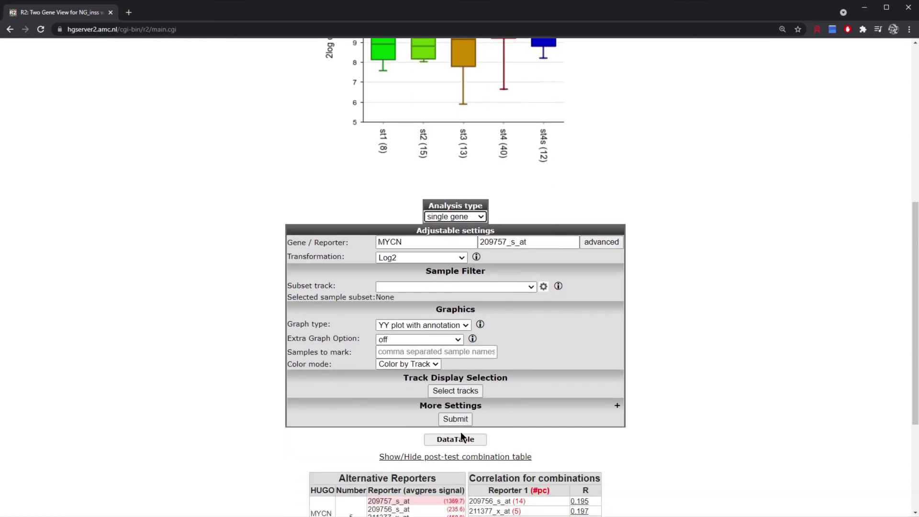
pyautogui.click(455, 418)
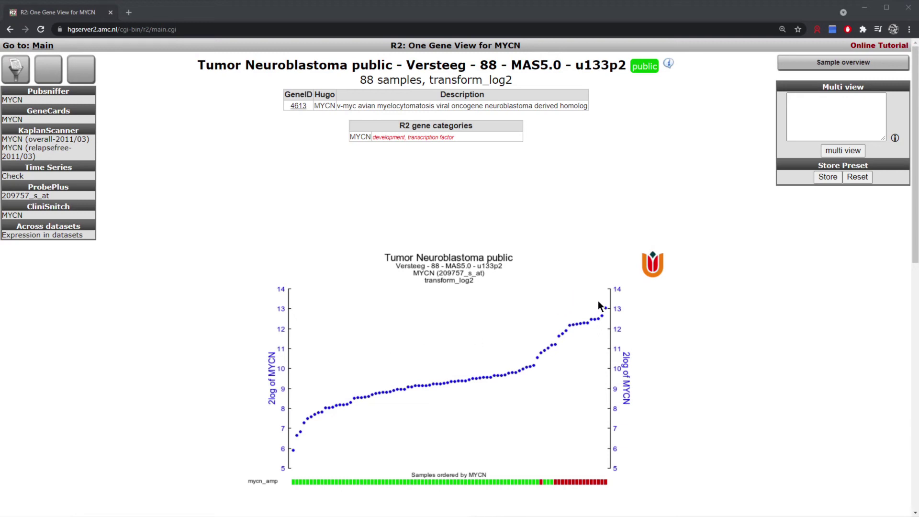
# Open the sample overview from the MYCN plot page and view the overview of sample ITCC0021.
pyautogui.moveTo(605, 309)
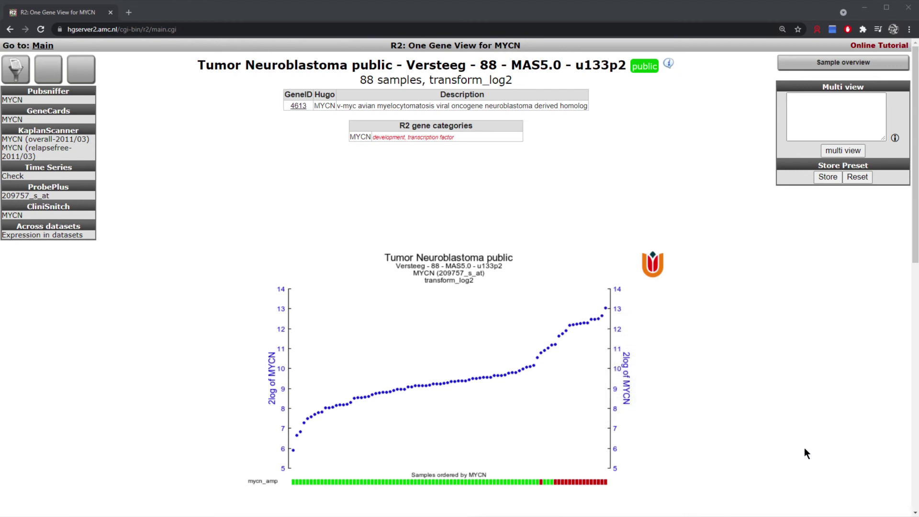
pyautogui.click(824, 67)
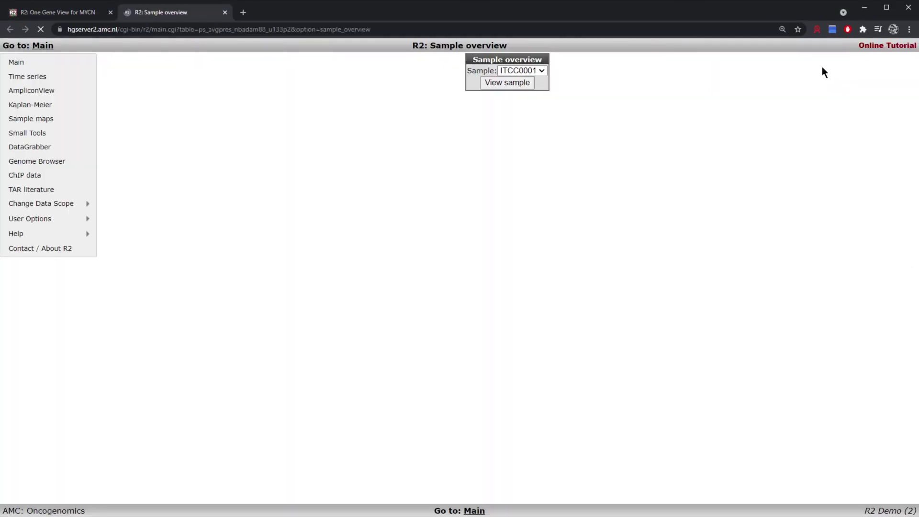
pyautogui.click(535, 69)
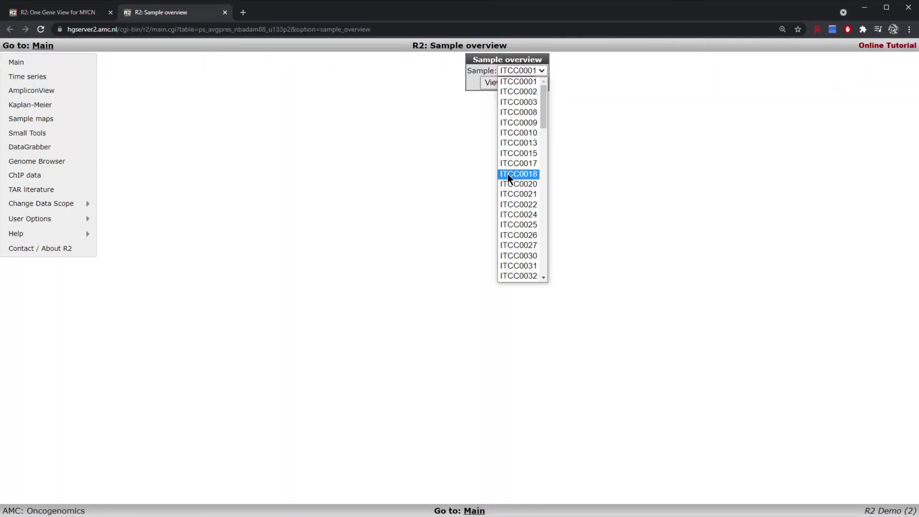
pyautogui.click(523, 197)
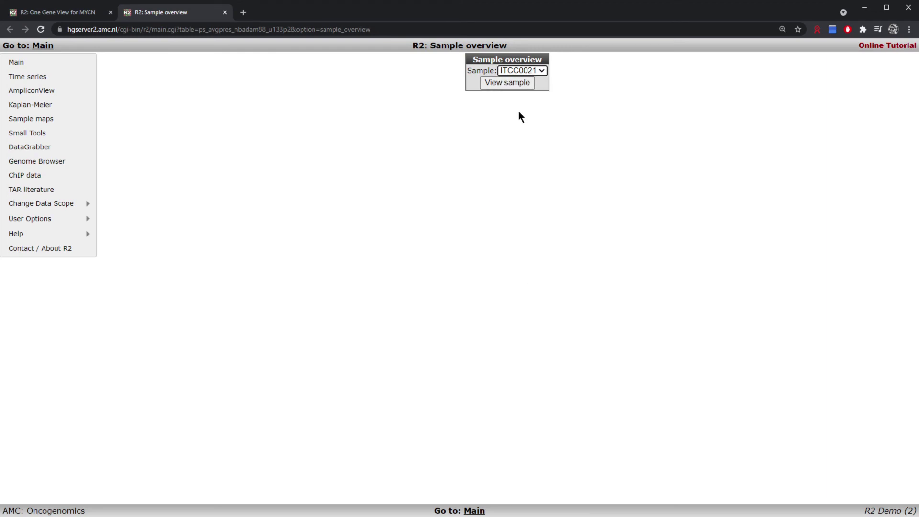
pyautogui.click(495, 83)
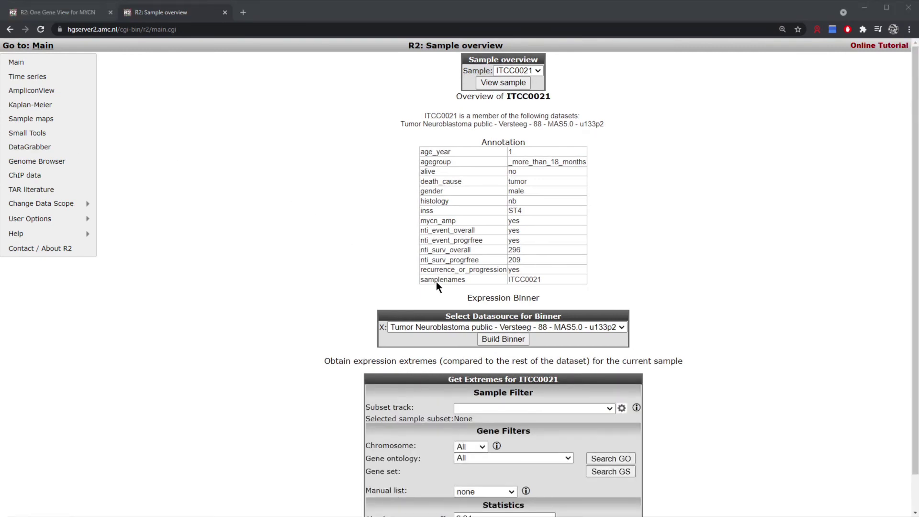
# Get the genes with extreme expression for sample ITCC0021 and open the expression plot of IGLL3P.
pyautogui.scroll(-2, 460, 335)
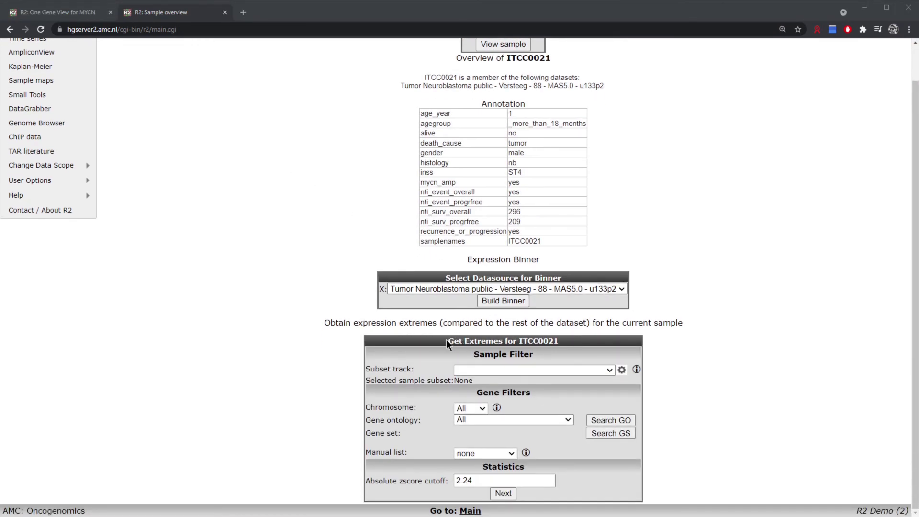
pyautogui.moveTo(447, 340); pyautogui.dragTo(555, 342)
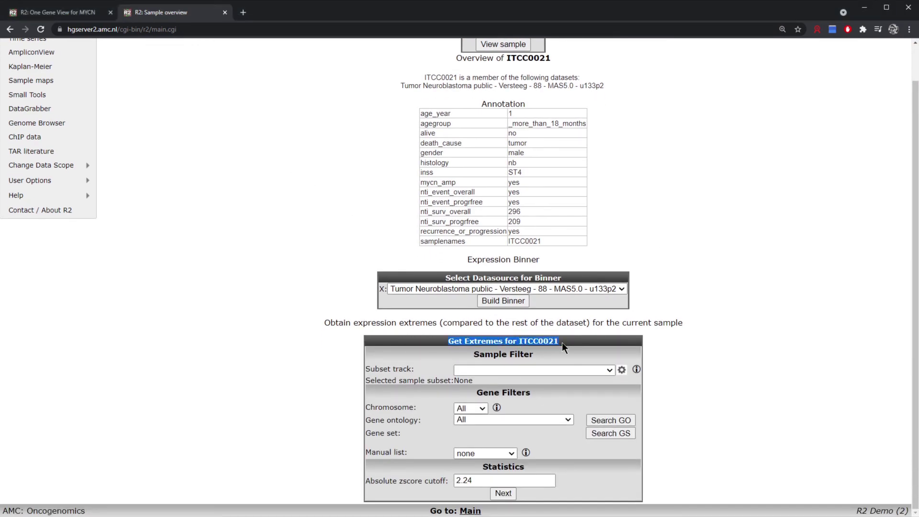
pyautogui.click(503, 493)
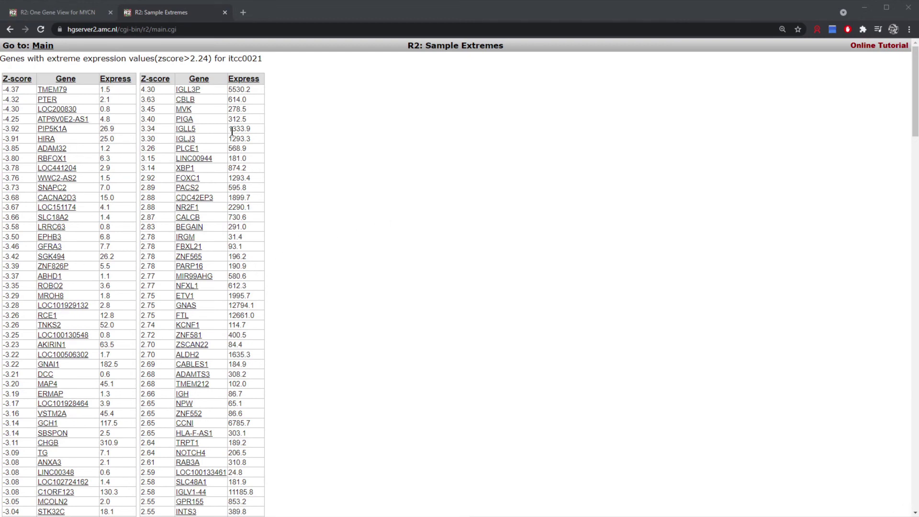
pyautogui.click(188, 90)
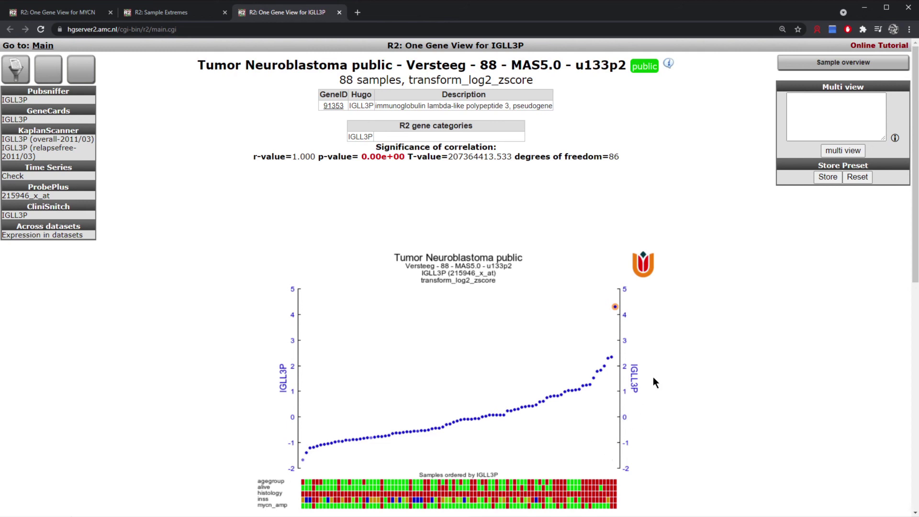
pyautogui.moveTo(615, 307)
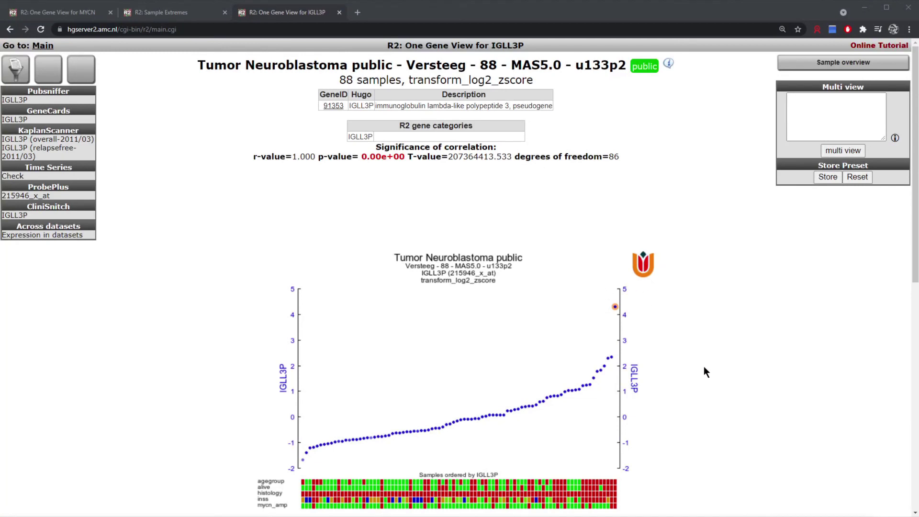
# Set Vector (SVG) output to true in the additional plot settings and redraw the IGLL3P plot.
pyautogui.scroll(-6, 711, 370)
pyautogui.click(617, 484)
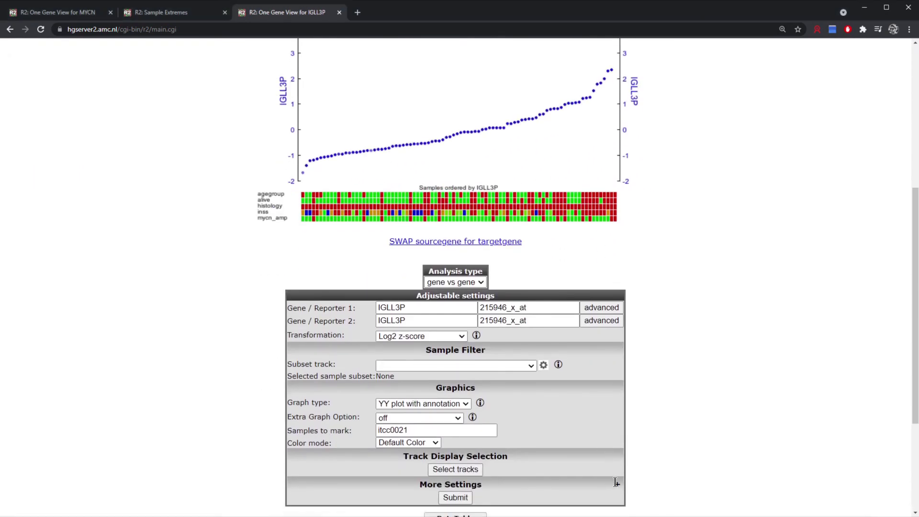
pyautogui.scroll(-6, 594, 424)
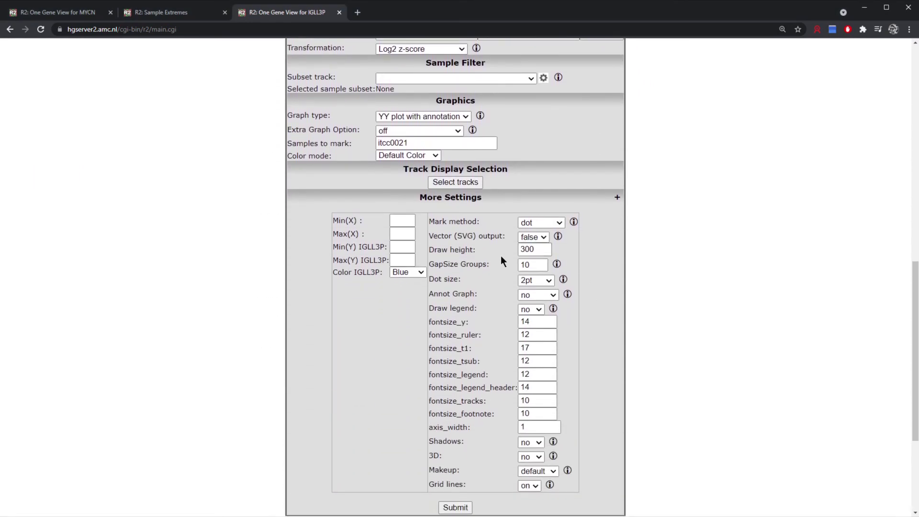
pyautogui.click(533, 235)
pyautogui.scroll(-2, 461, 426)
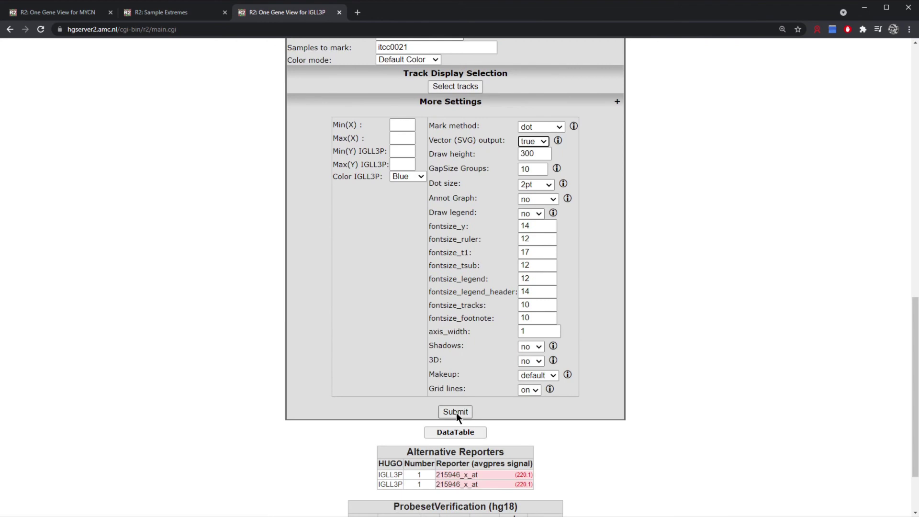
pyautogui.click(456, 413)
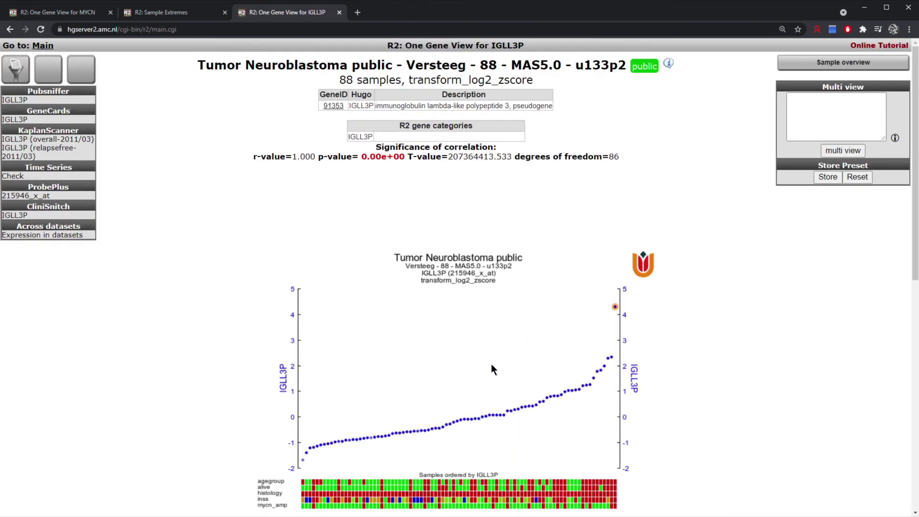
# Open the vector version of the IGLL3P plot as a standalone SVG.
pyautogui.scroll(-4, 493, 368)
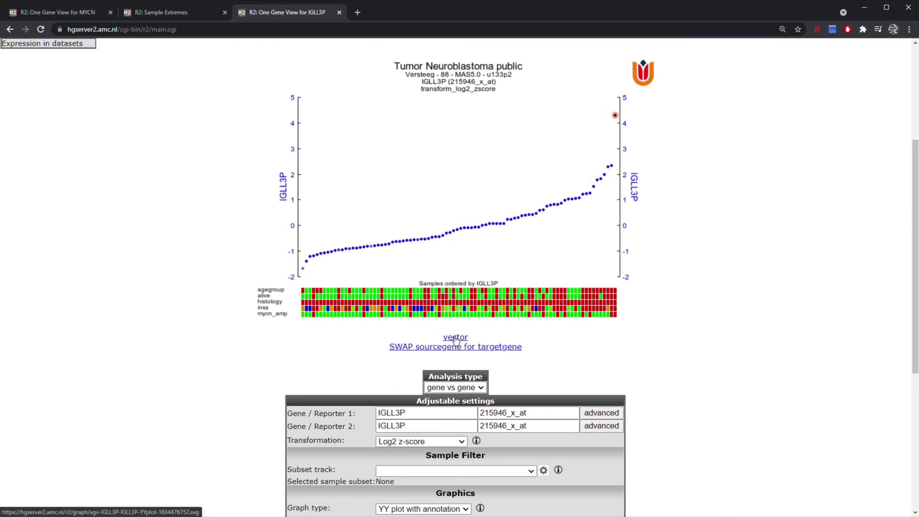
pyautogui.rightClick(455, 339)
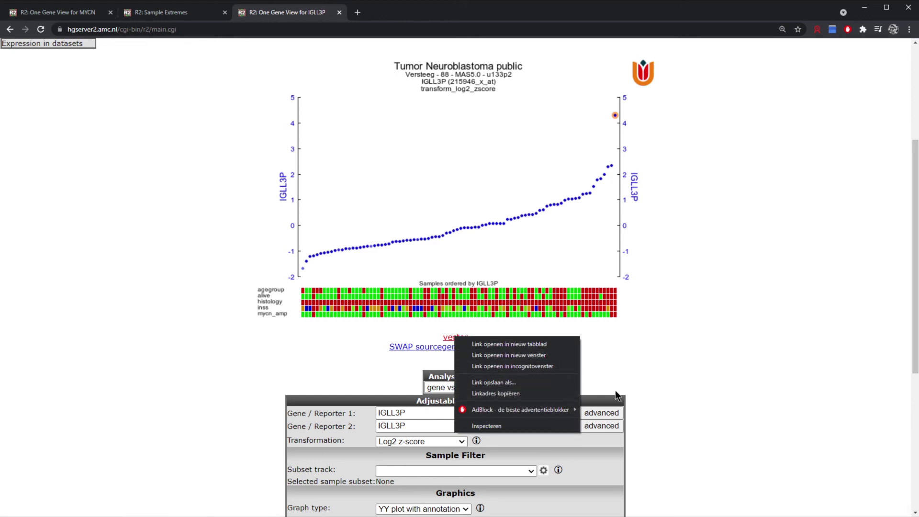
pyautogui.click(490, 393)
pyautogui.click(460, 337)
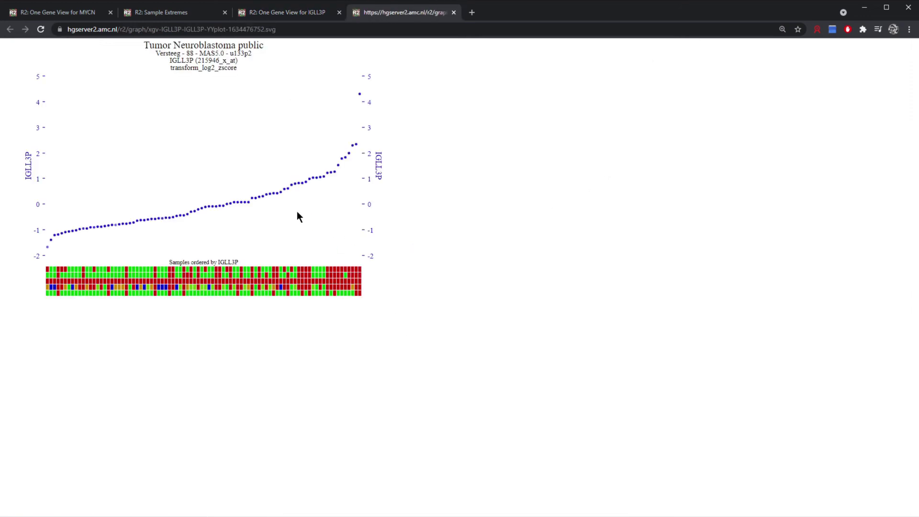